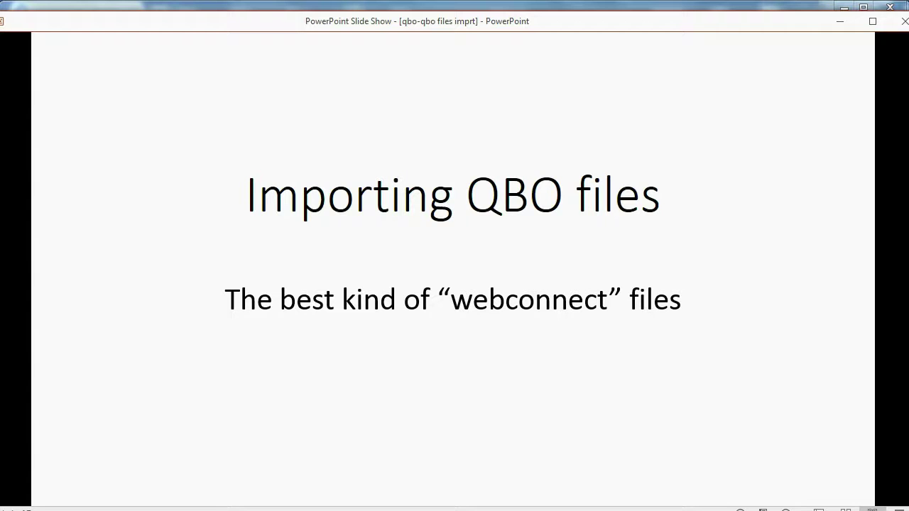
Step: Advance the slide show to the Web Connect import slide showing the QBO or QFX format bullet
key(Right)
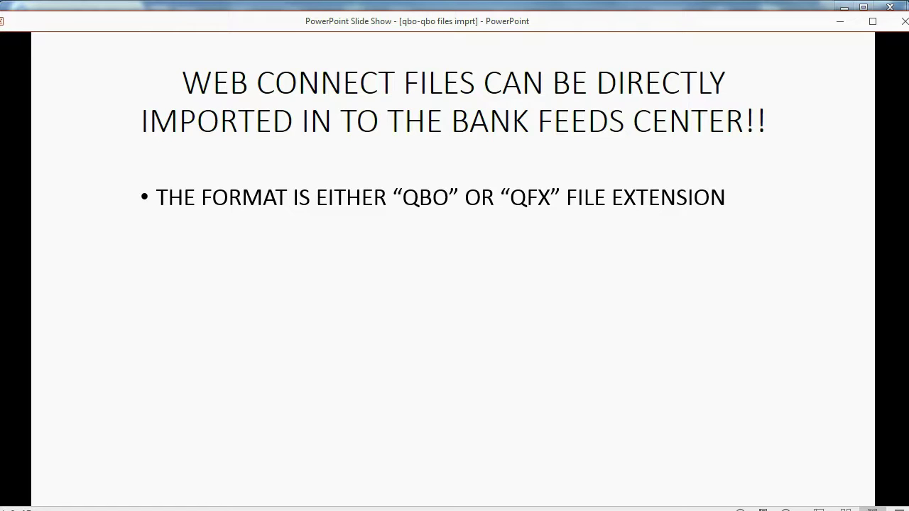
Step: Reveal the four remaining bullets: free from most banks, no bank feeds needed, same as downloading, excluded transactions
key(space)
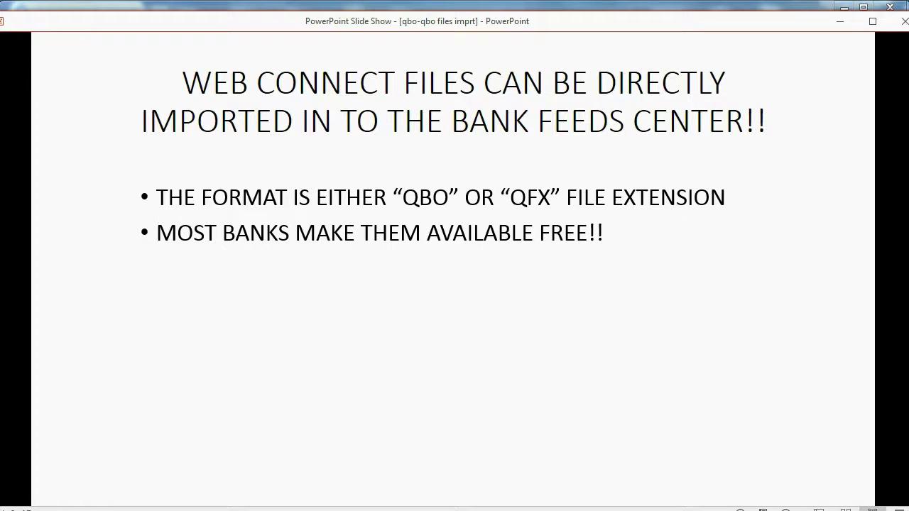
key(space)
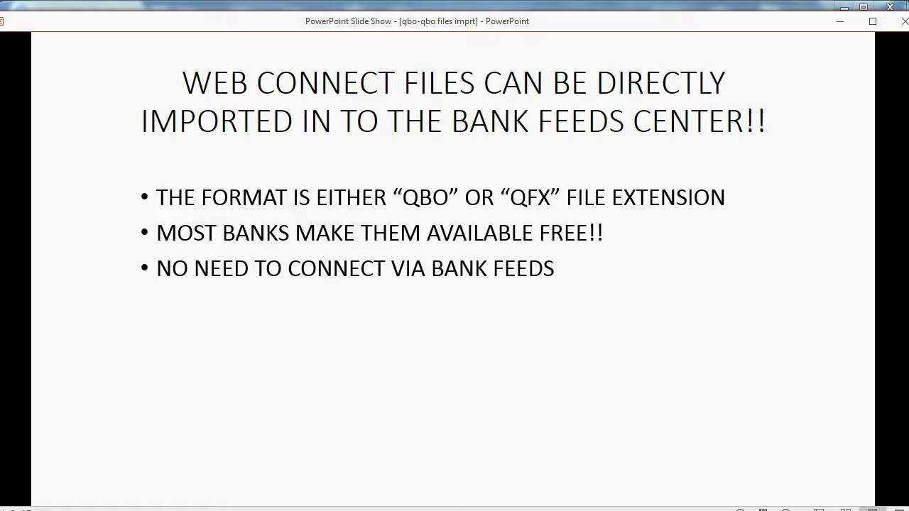
key(space)
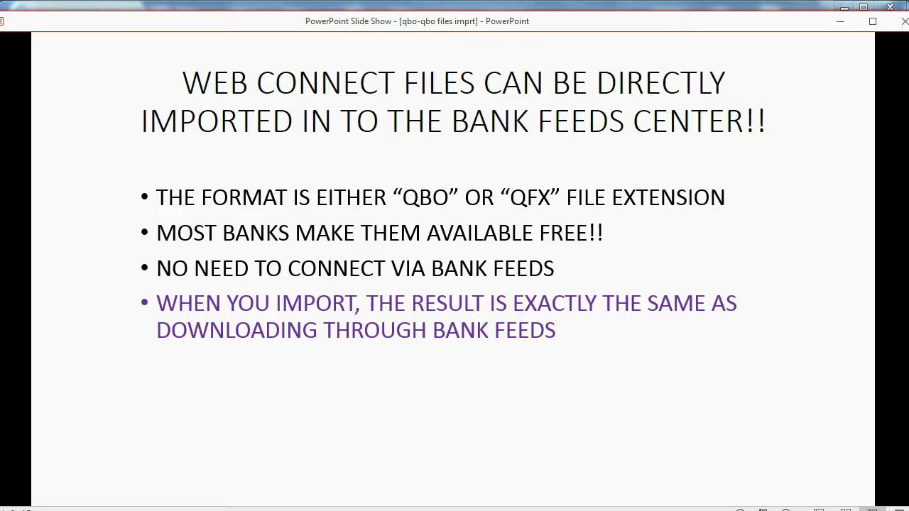
key(space)
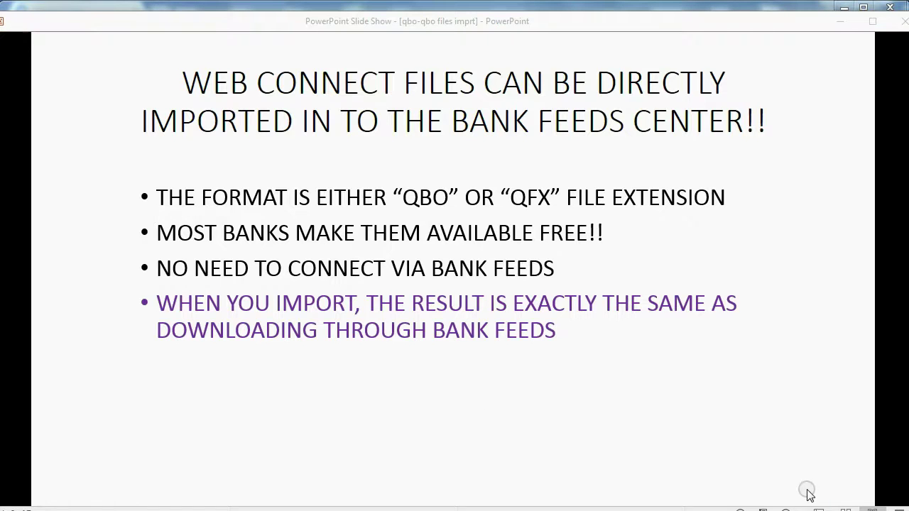
Step: Expand See more choices for BUSINESSSELECT CHKG and open its Download account activity page
click(781, 509)
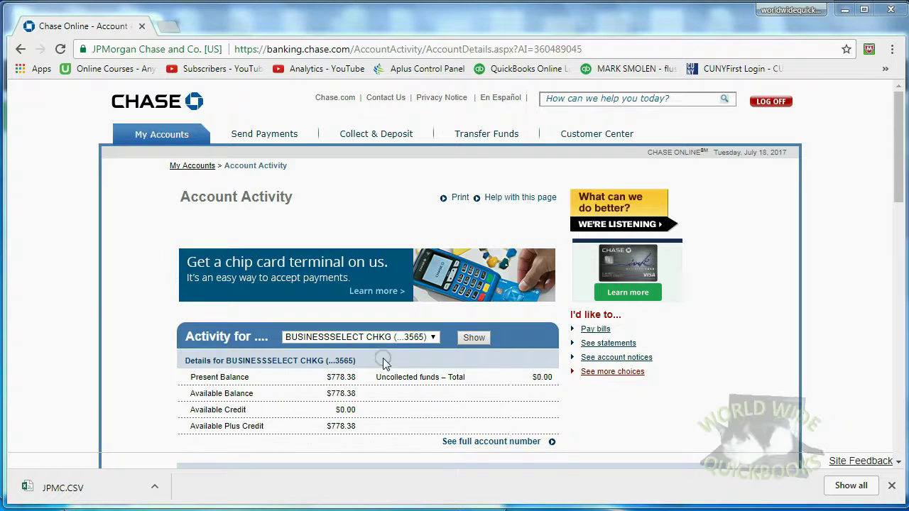
double_click(334, 377)
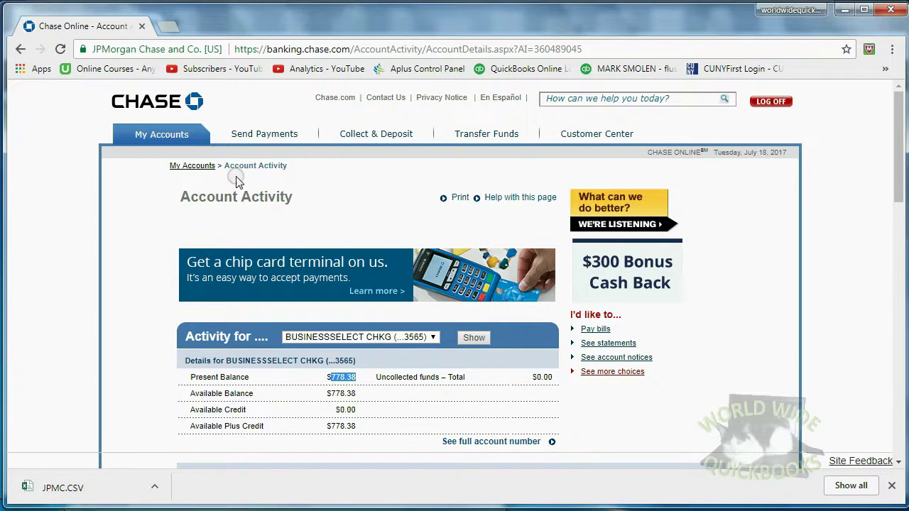
click(605, 372)
scroll(608, 378, down, 1)
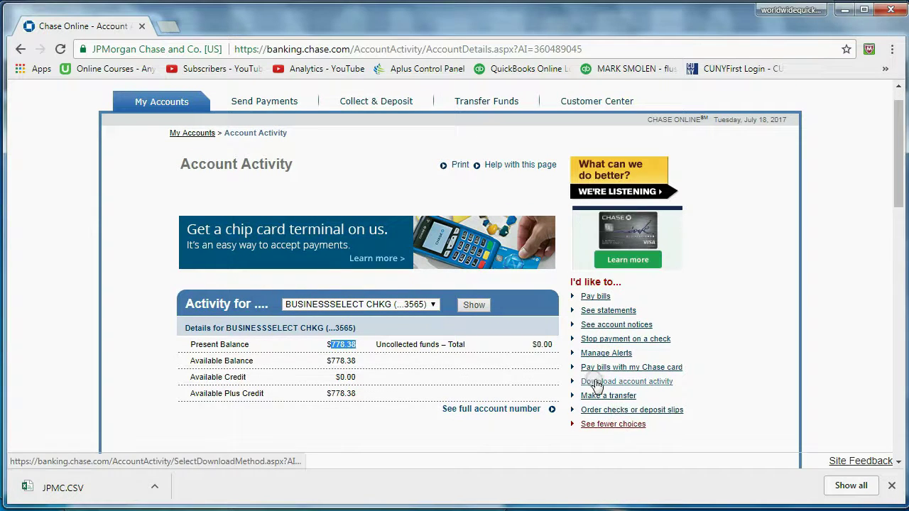
click(619, 384)
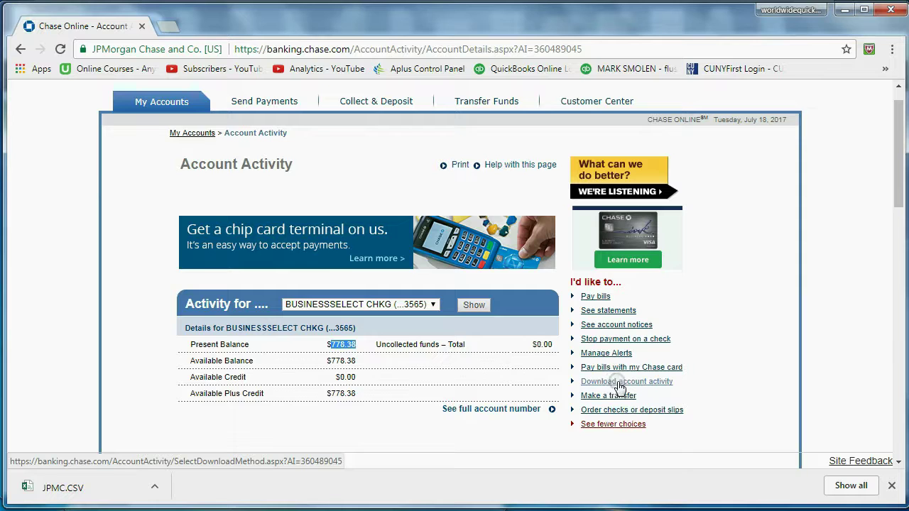
click(619, 384)
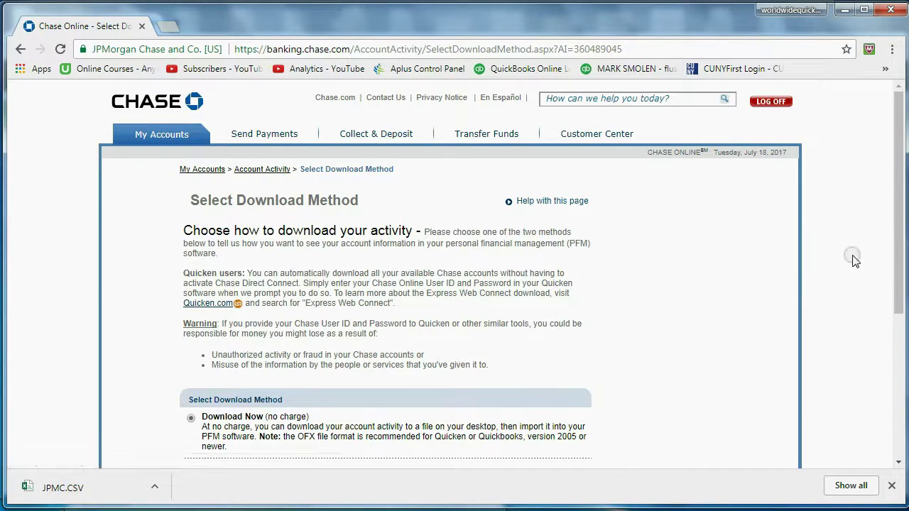
Step: Continue with the free Download Now method, keeping BUSINESSSELECT CHKG as the account
scroll(893, 251, down, 4)
drag(893, 410, 892, 383)
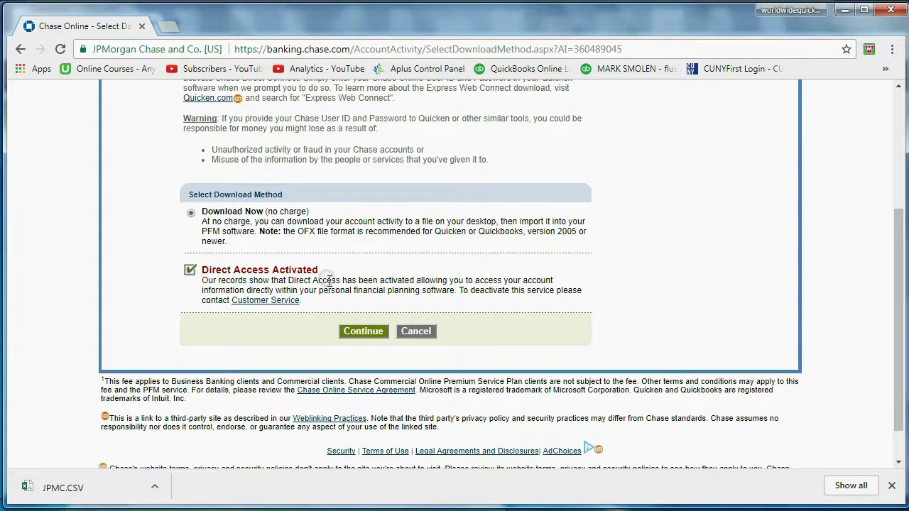
click(357, 332)
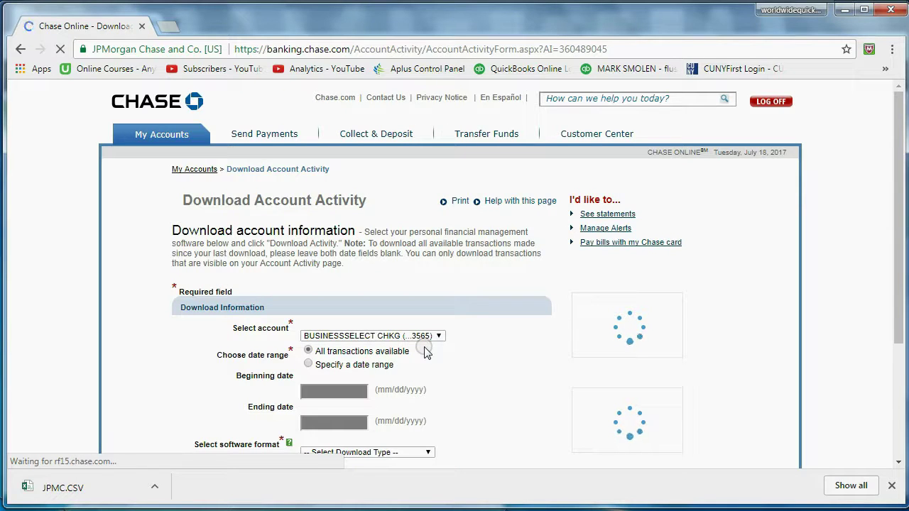
click(426, 337)
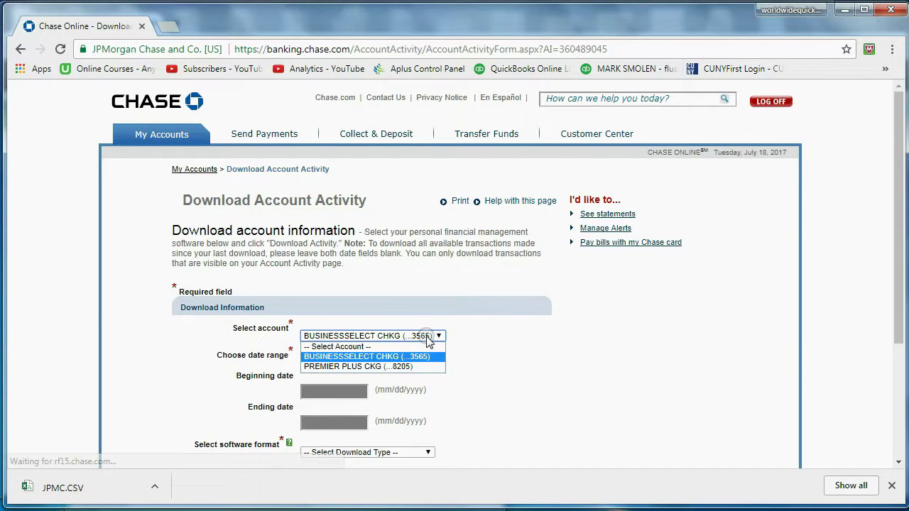
click(428, 338)
Step: Download all available transactions in Quickbooks Web Connect QBO format
scroll(462, 334, down, 1)
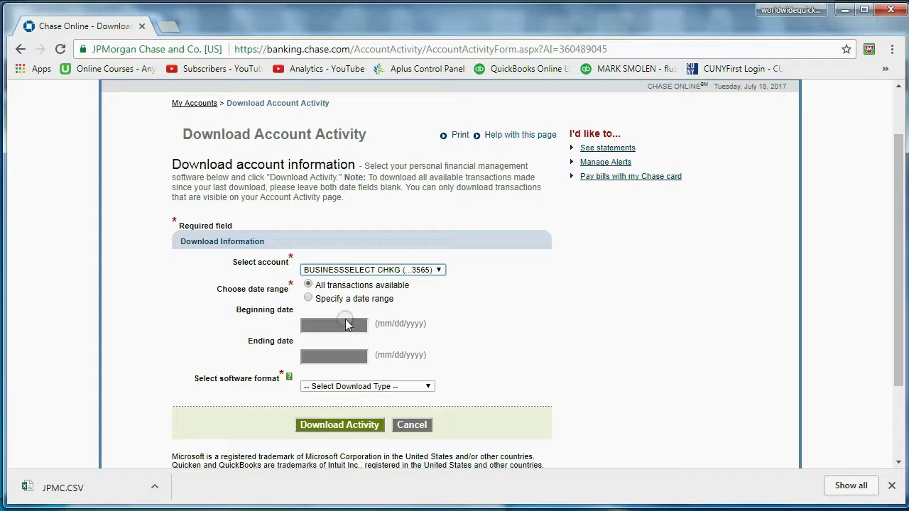
click(309, 291)
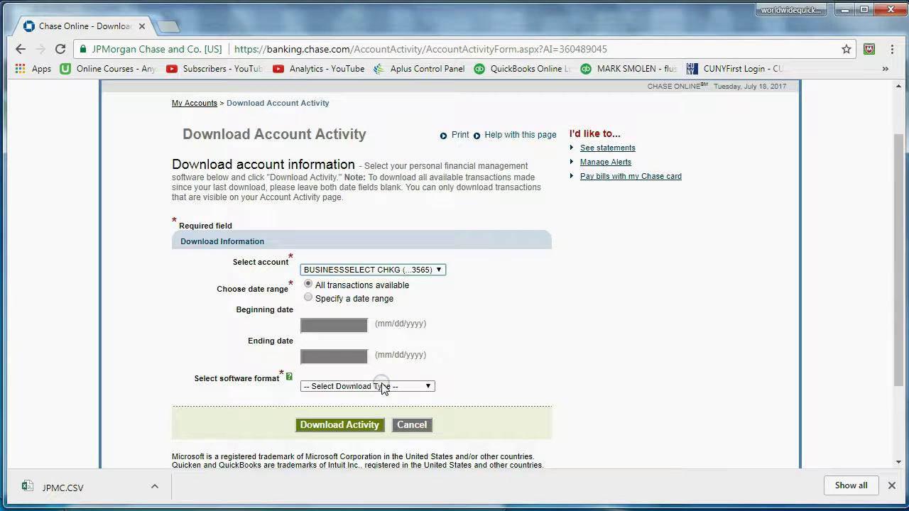
scroll(382, 376, down, 1)
click(325, 354)
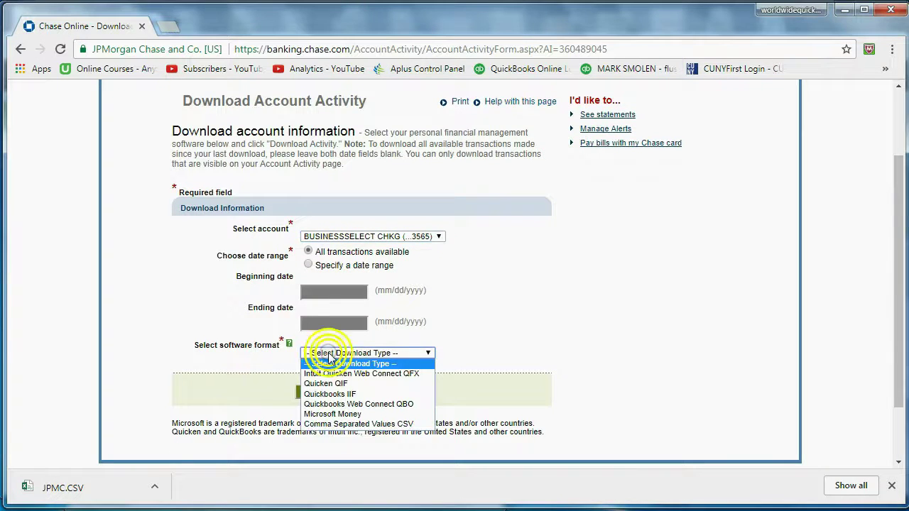
click(344, 405)
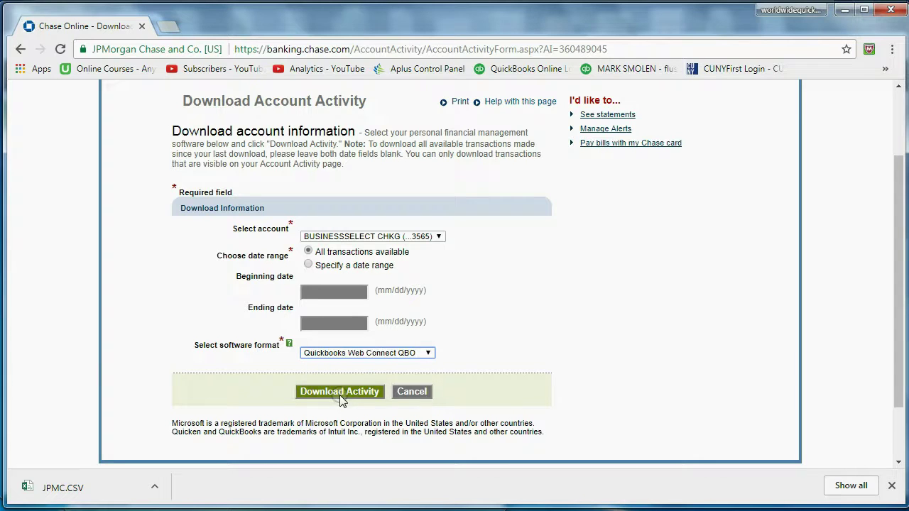
click(339, 392)
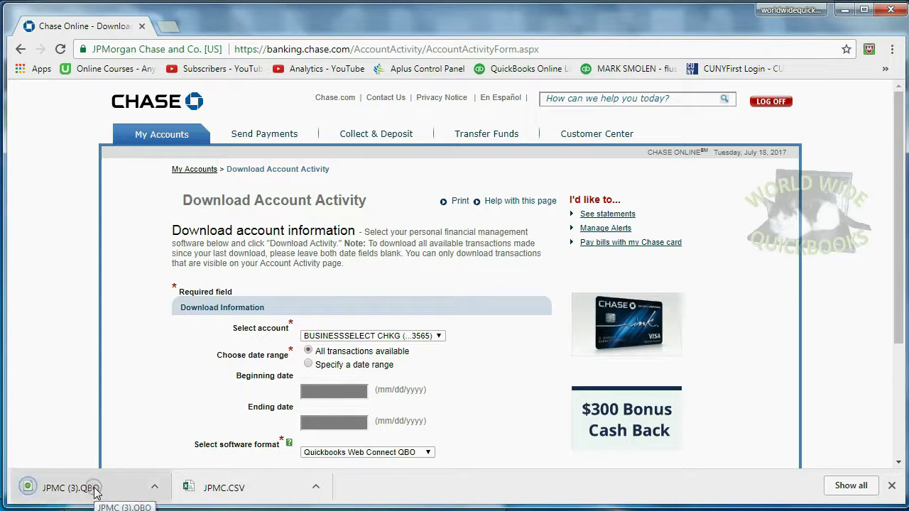
Step: Show the downloaded JPMC (3) file in its folder and copy it
click(155, 488)
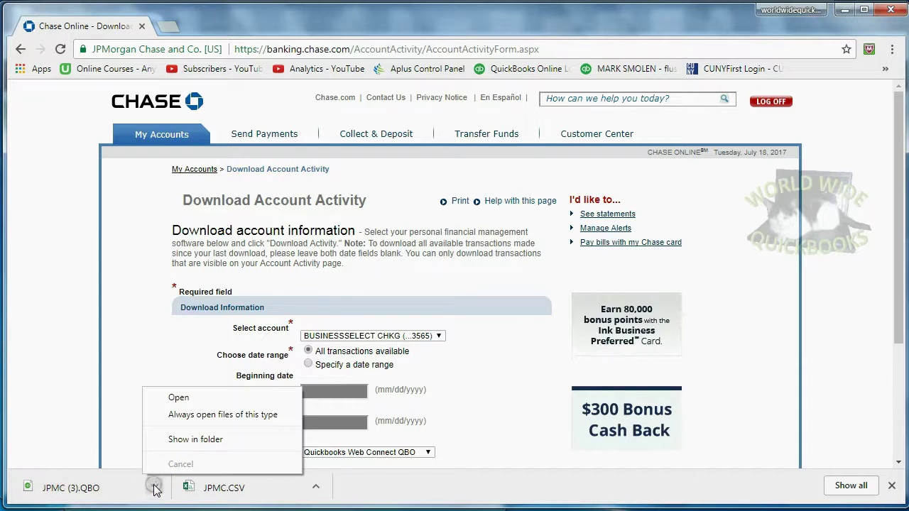
click(178, 439)
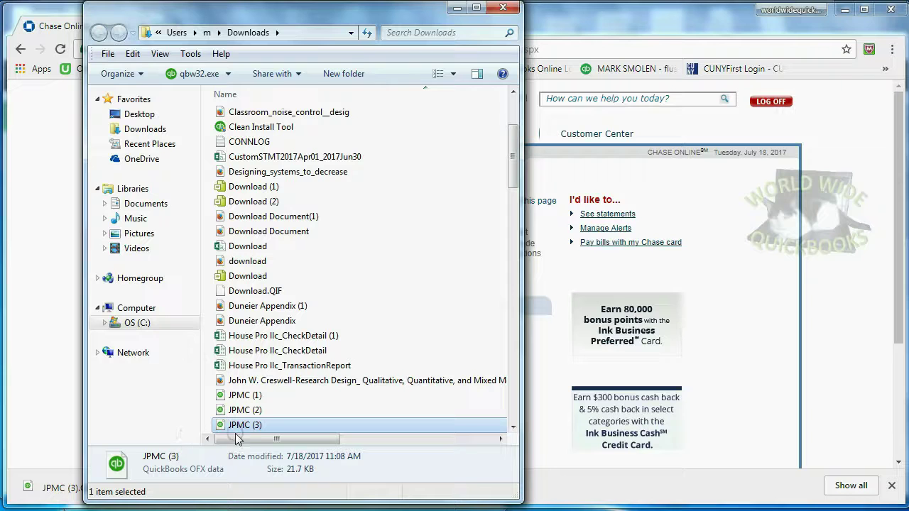
right_click(241, 424)
click(275, 339)
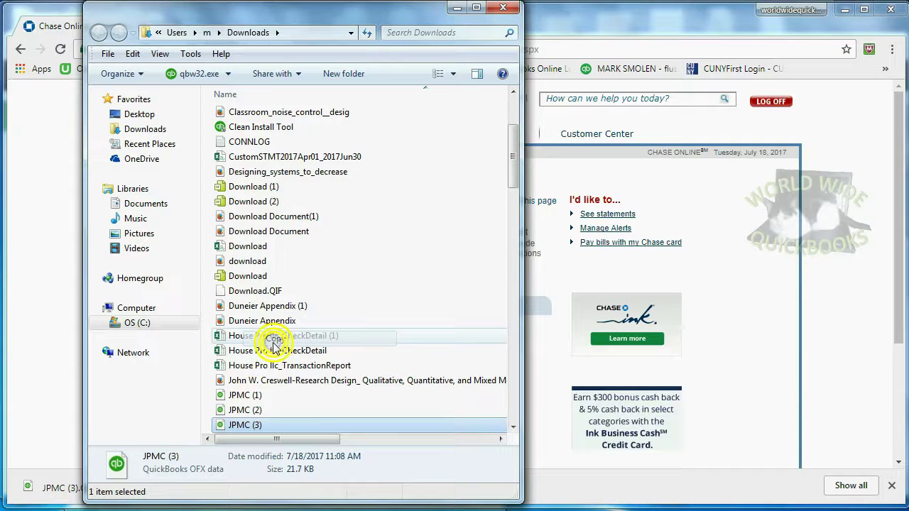
Step: Paste JPMC (3) onto the desktop with its name unchanged, then return to QuickBooks Online
click(455, 8)
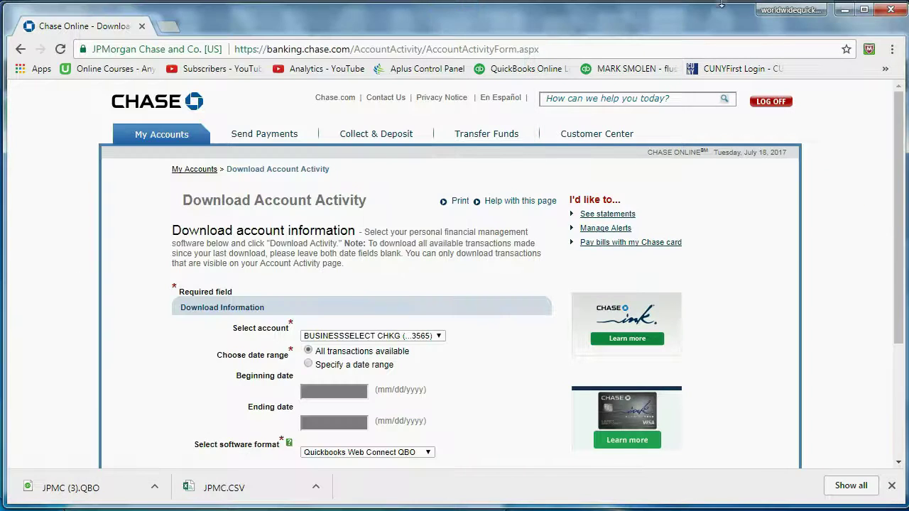
click(844, 9)
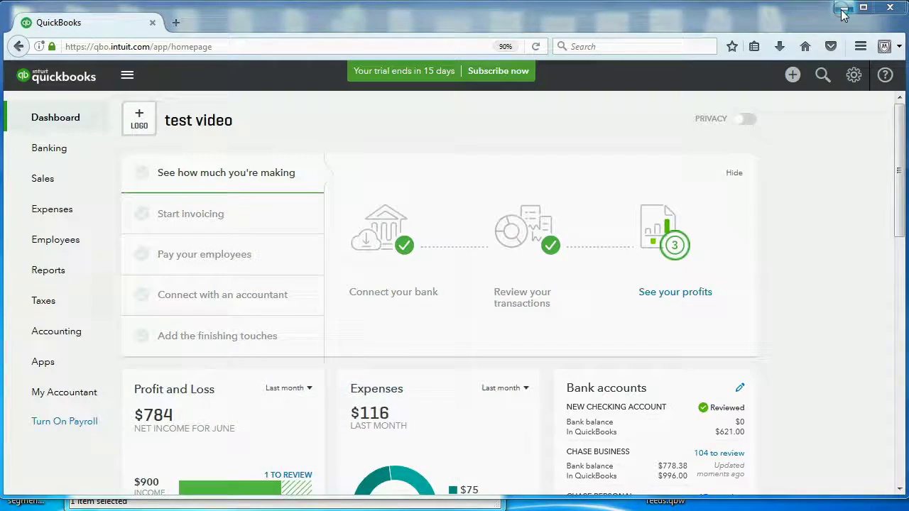
click(844, 8)
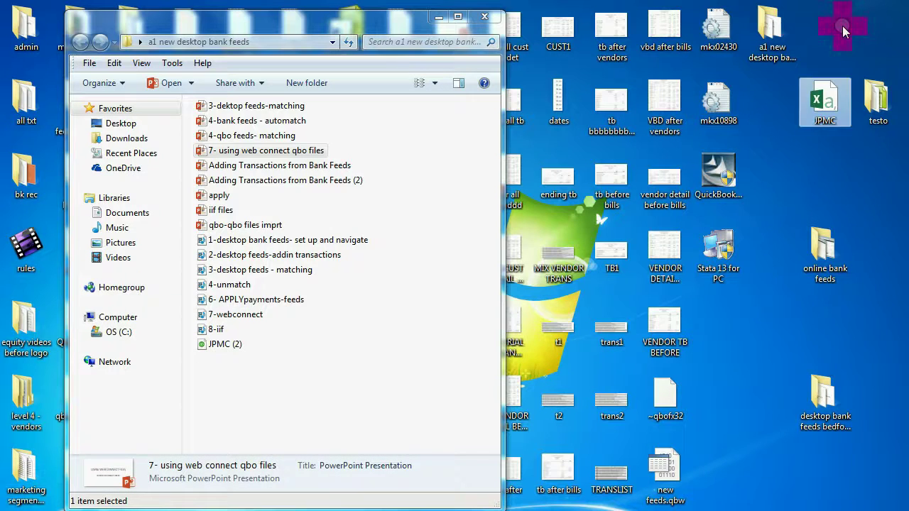
right_click(842, 26)
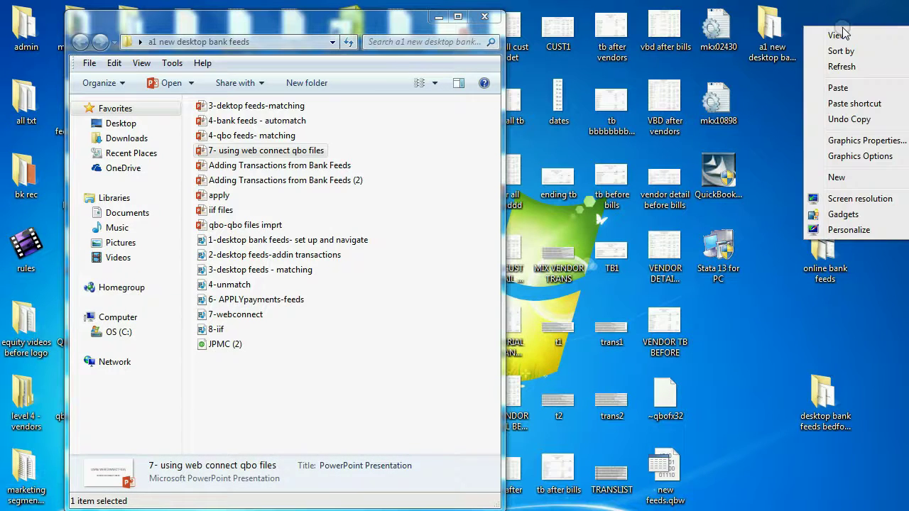
click(842, 88)
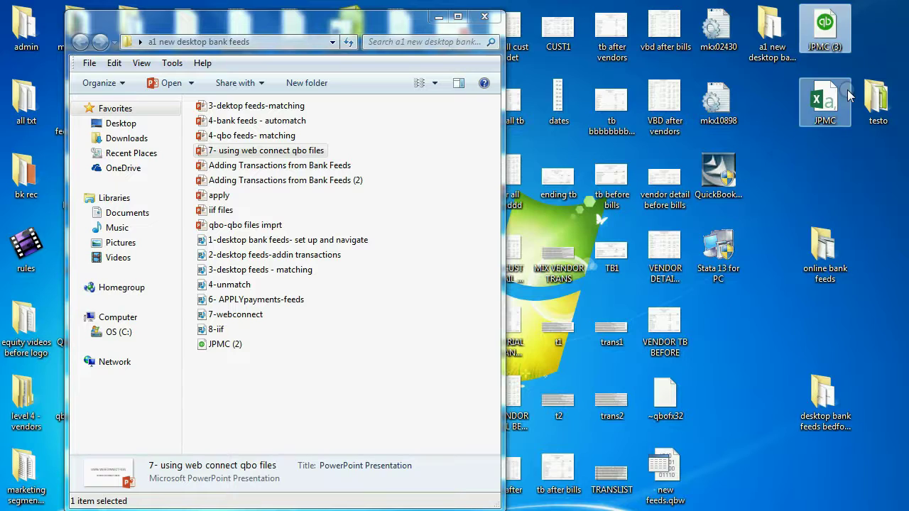
double_click(835, 47)
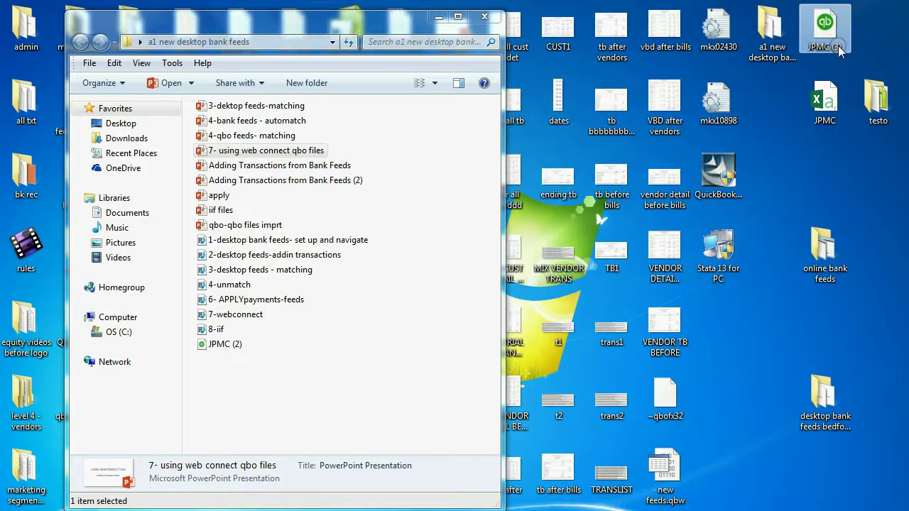
click(838, 45)
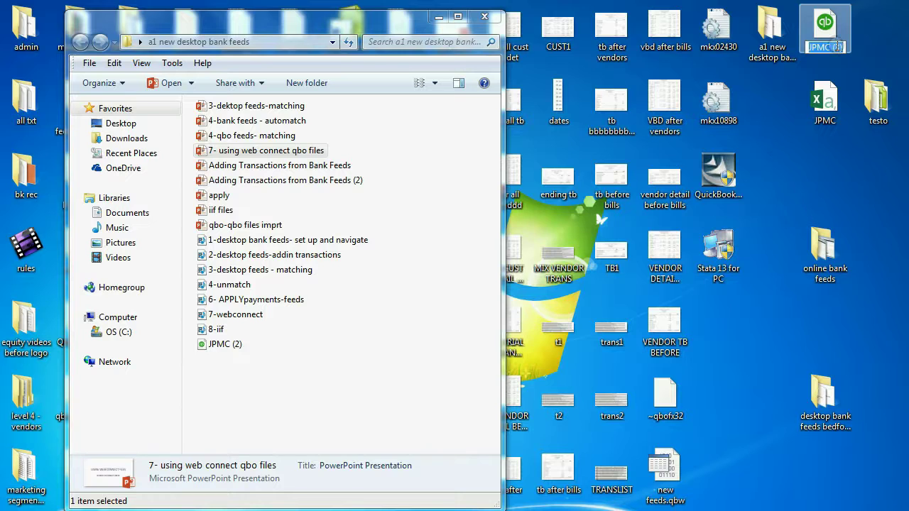
click(830, 28)
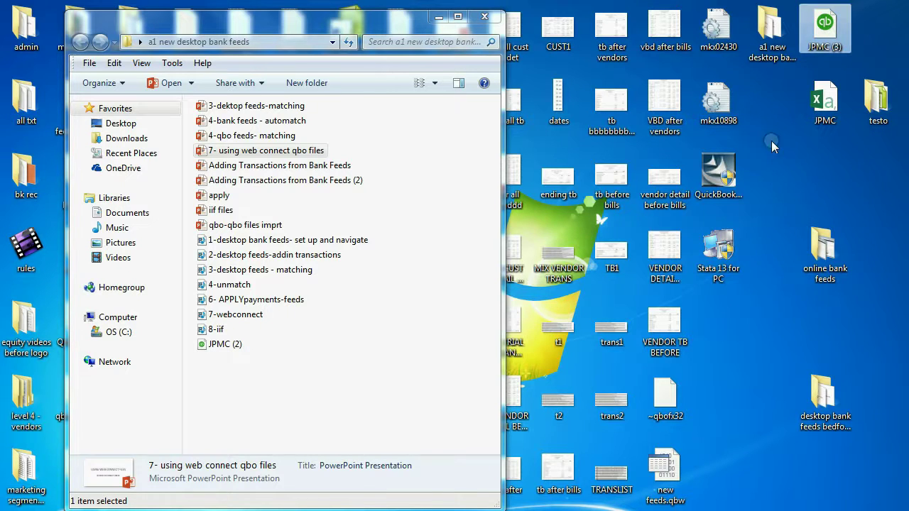
key(alt+Tab)
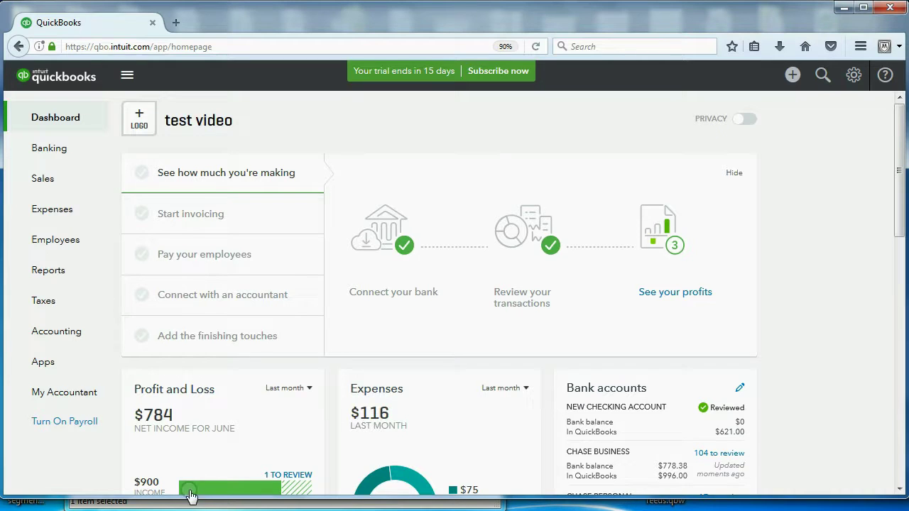
Step: From the Banking page, choose File upload under the Update menu
click(44, 155)
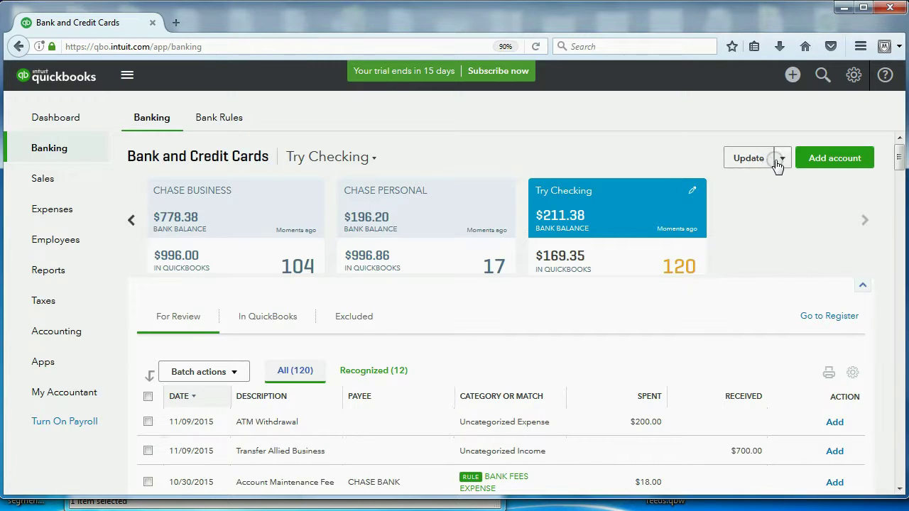
click(779, 160)
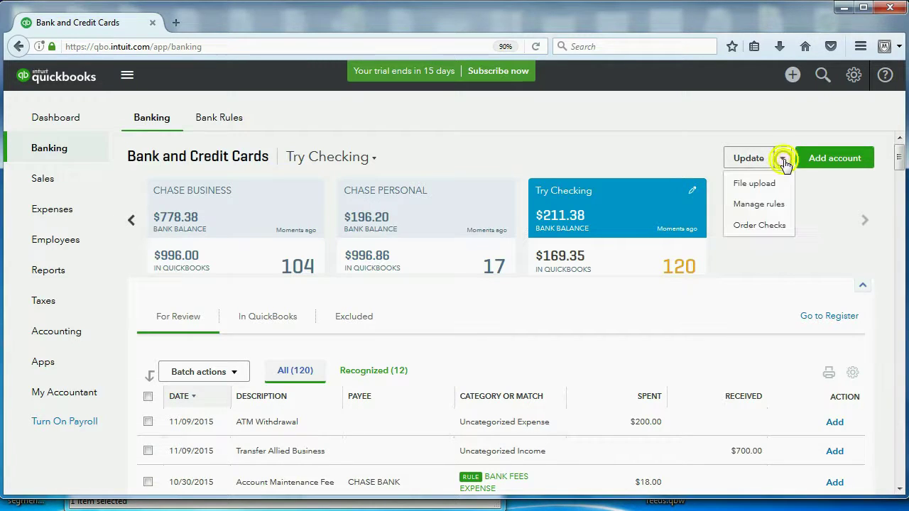
click(756, 185)
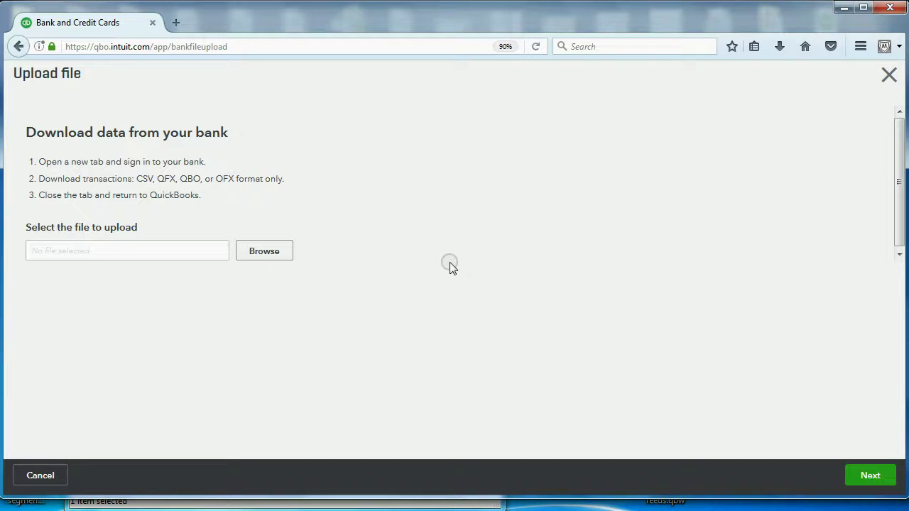
Step: Highlight the accepted QFX and QBO formats, then pick JPMC (3).QBO from the Desktop for upload
click(258, 252)
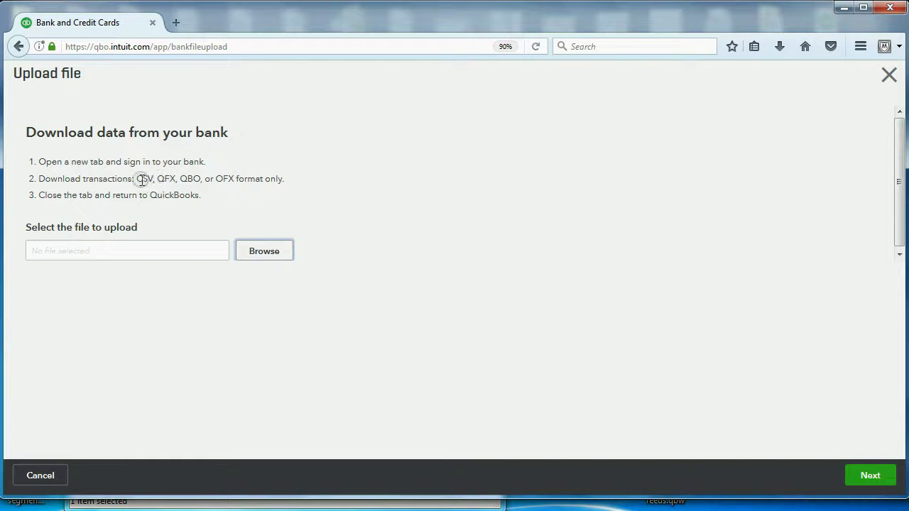
drag(138, 179, 288, 186)
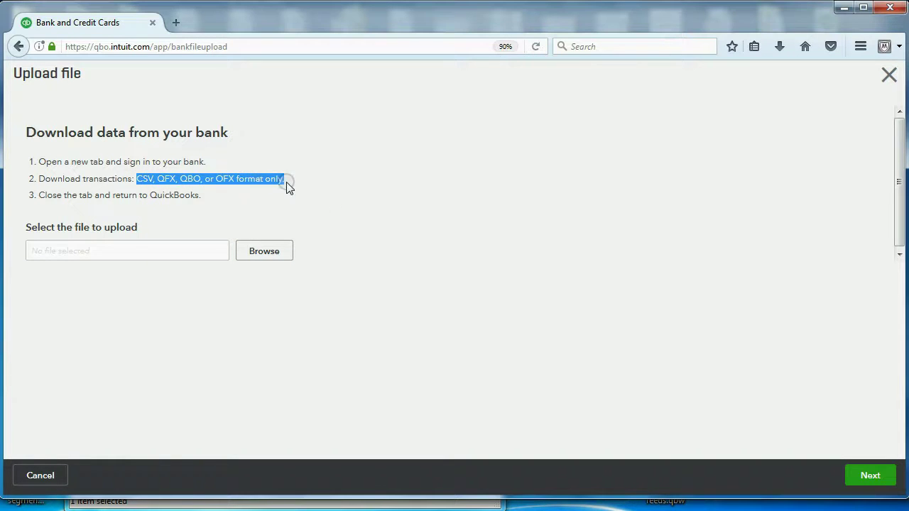
click(338, 199)
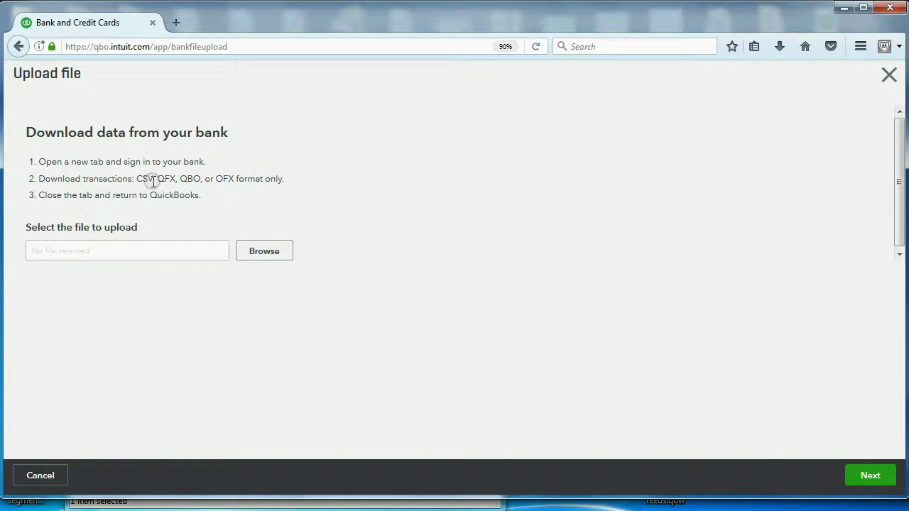
drag(155, 180, 206, 182)
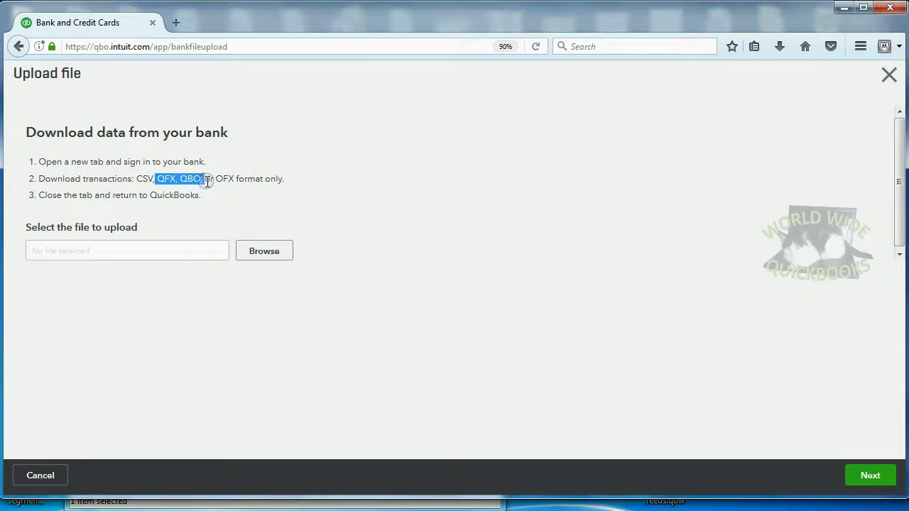
click(205, 179)
click(256, 252)
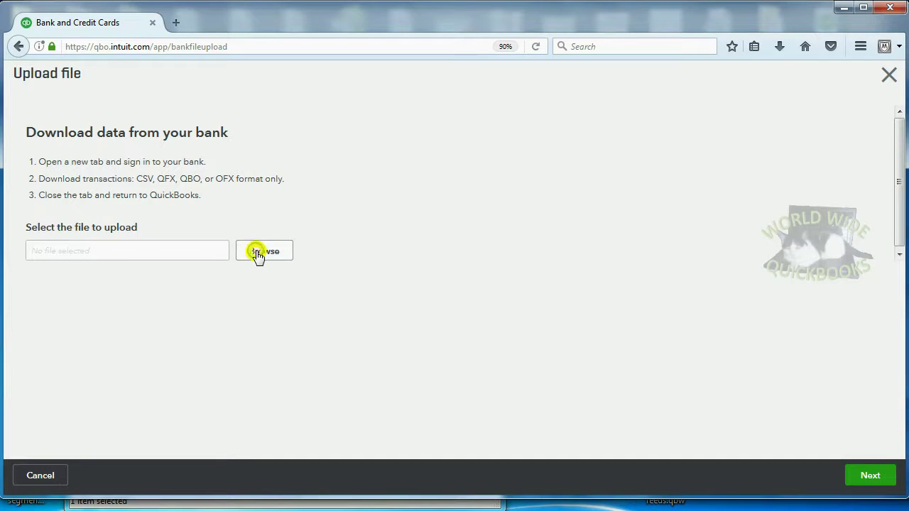
text(j)
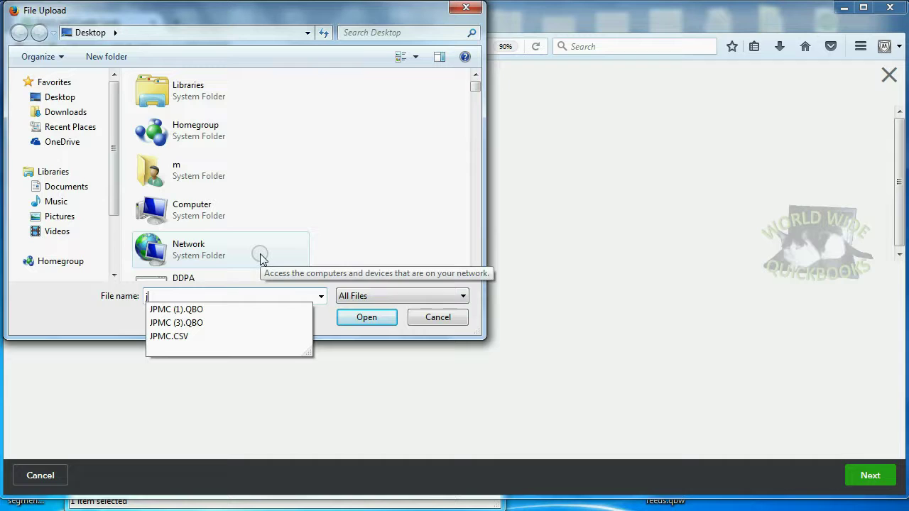
click(220, 323)
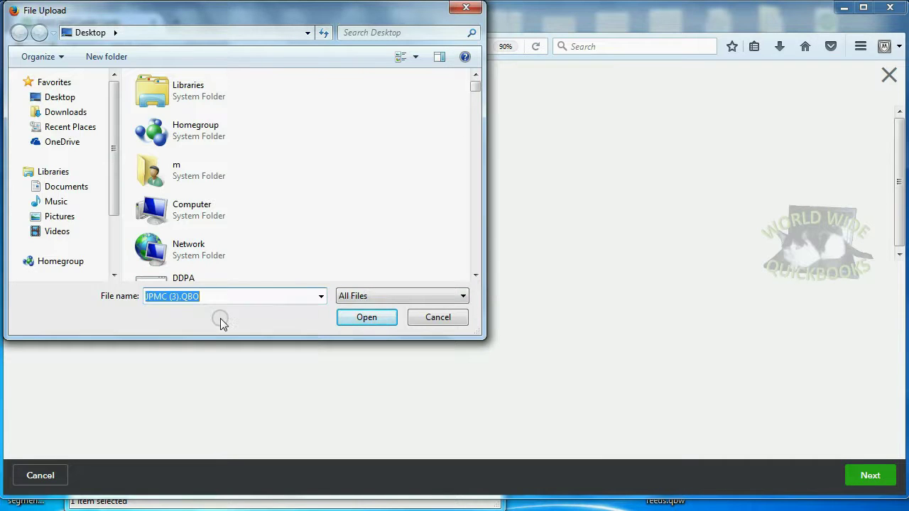
click(362, 321)
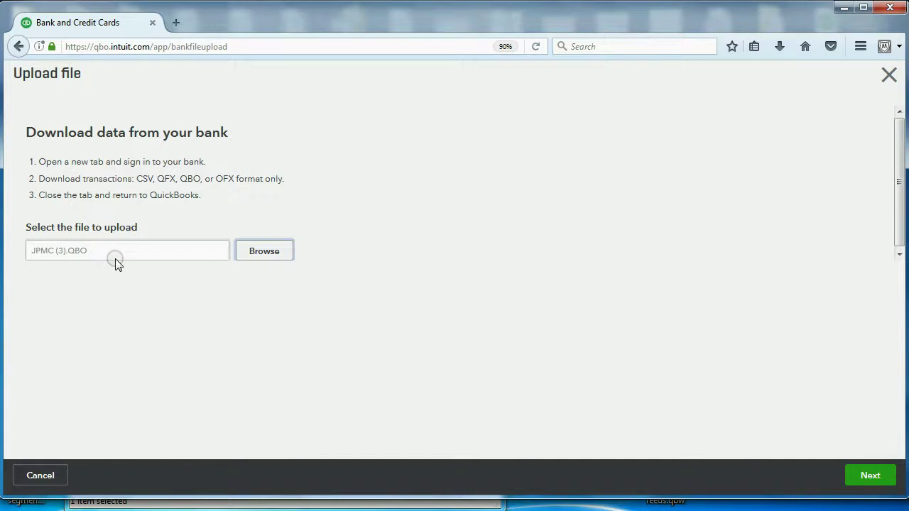
Step: On the account matching step, link the file's ISC checking account to Try Checking
click(869, 477)
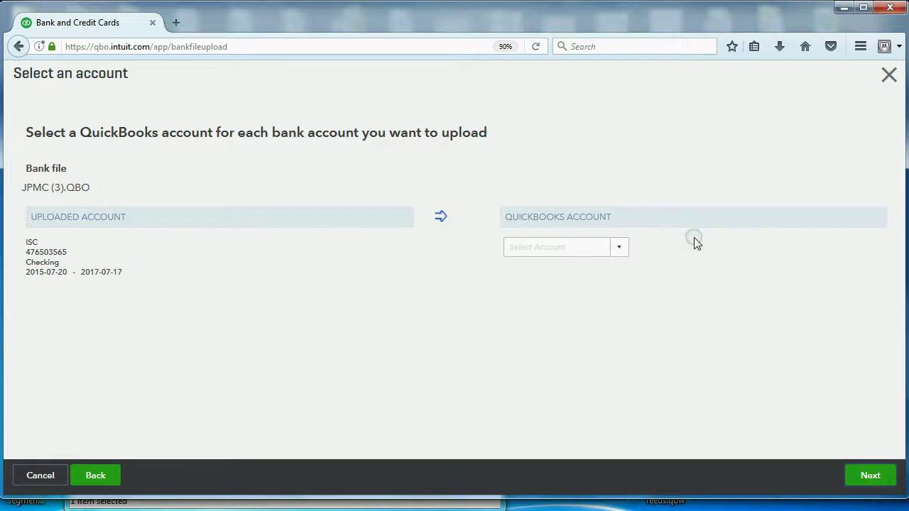
click(618, 247)
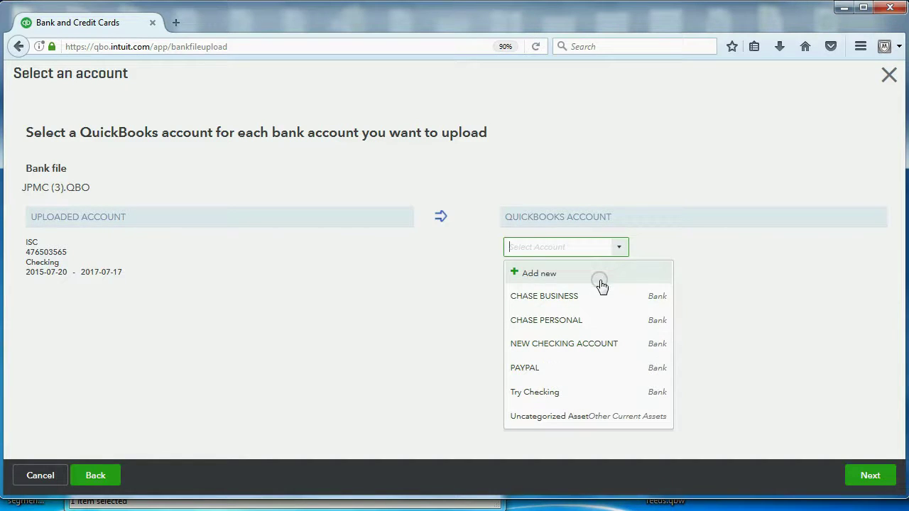
click(534, 393)
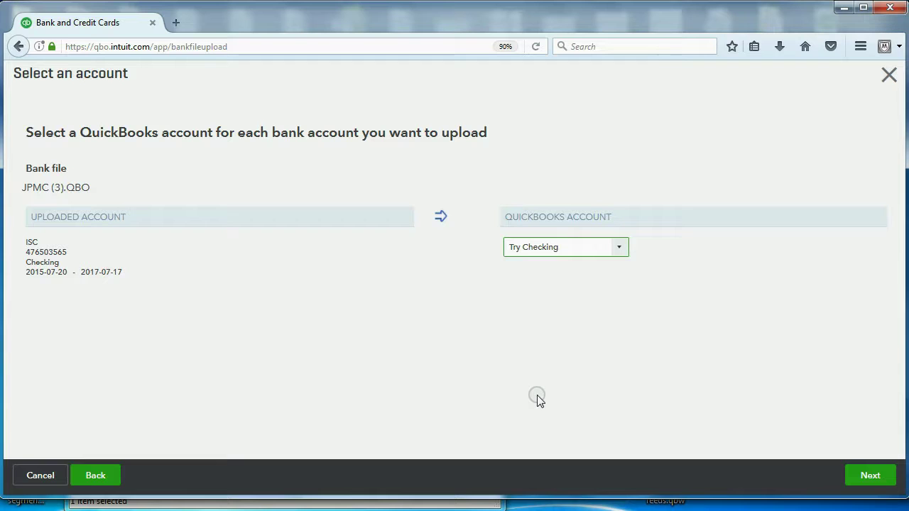
Step: Import the file into Try Checking, leaving 110 transactions for review and a $778.38 bank balance
click(871, 475)
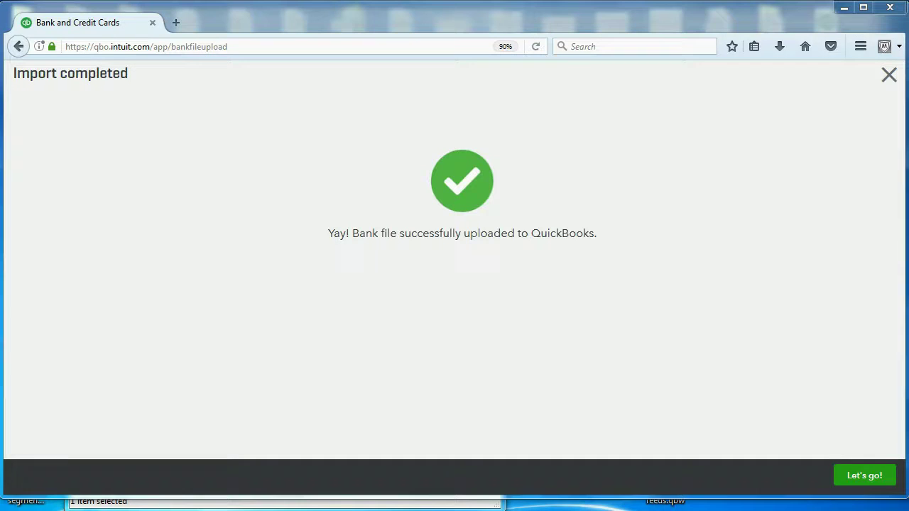
click(861, 477)
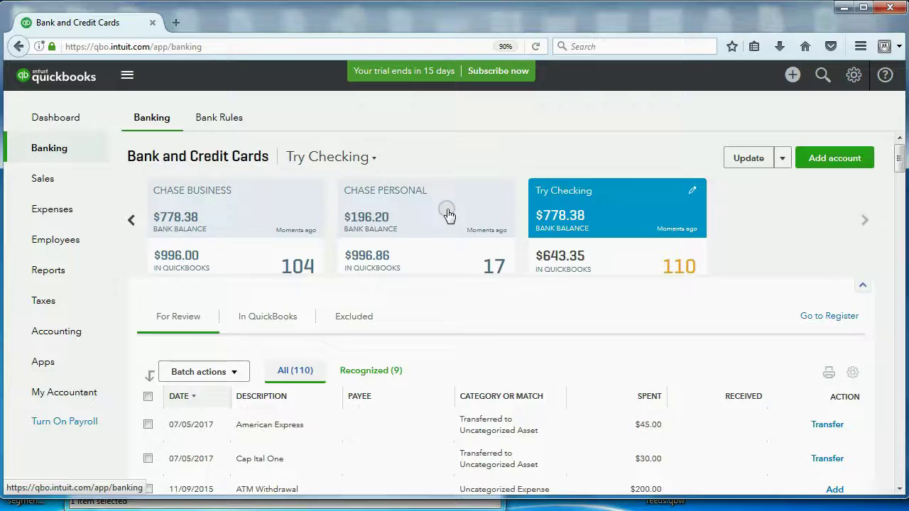
scroll(436, 227, down, 3)
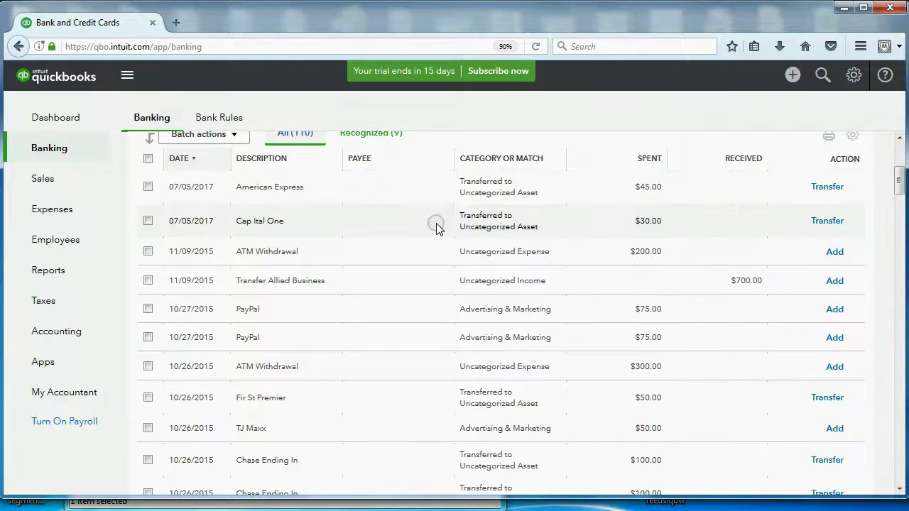
scroll(436, 227, up, 2)
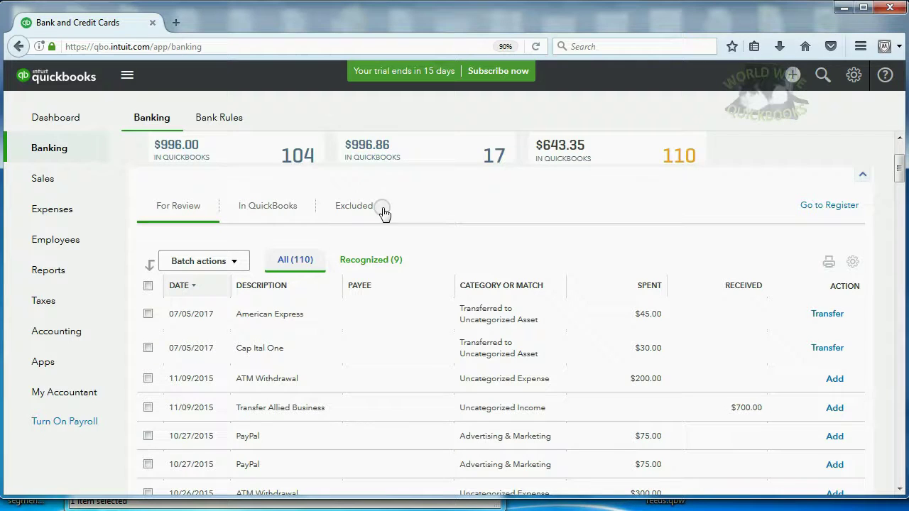
scroll(355, 208, up, 2)
click(342, 162)
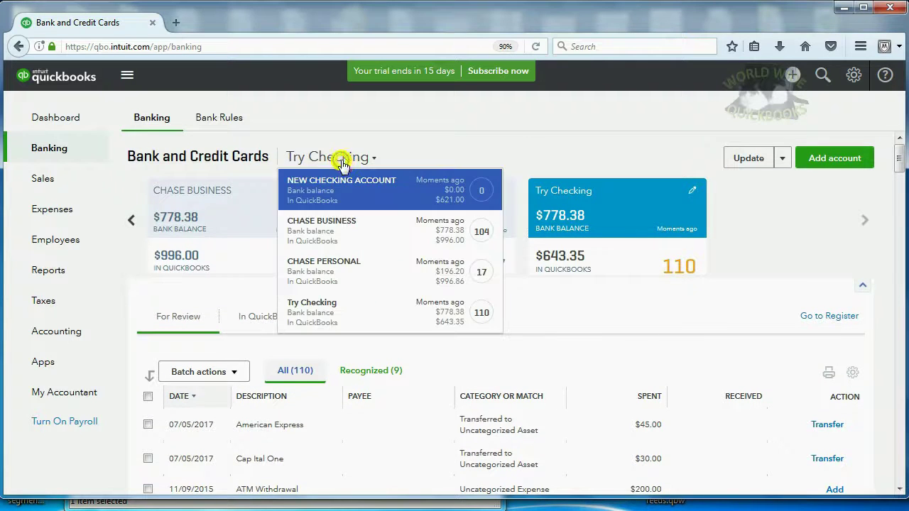
click(343, 159)
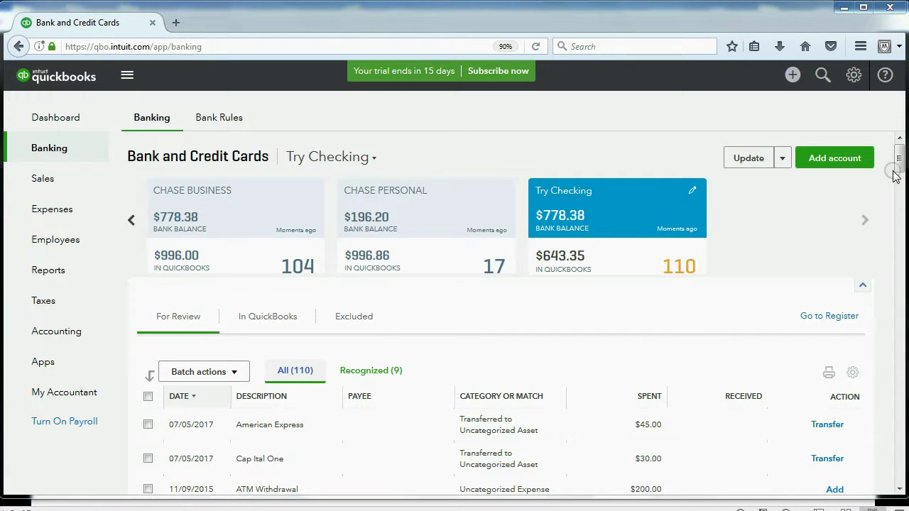
mouse_move(897, 160)
mouse_down()
mouse_move(901, 233)
mouse_move(900, 165)
mouse_up()
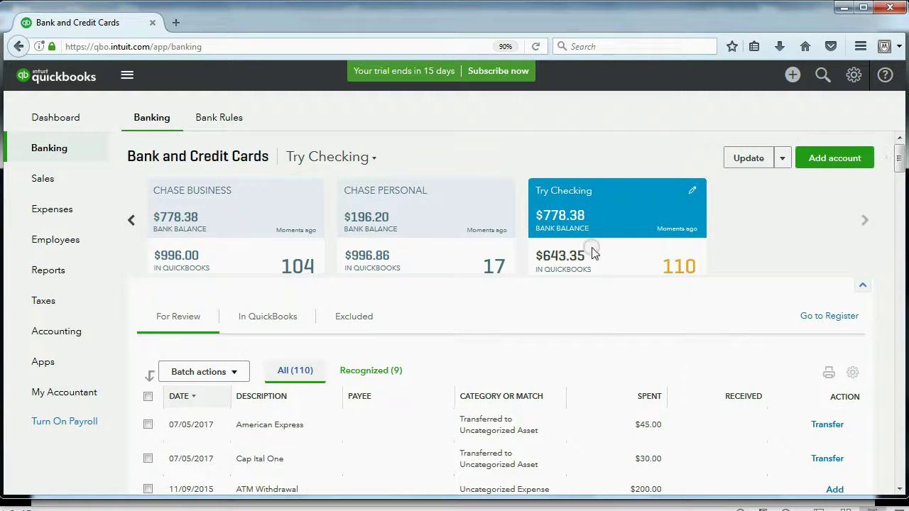
Step: Open the In QuickBooks tab and scroll through the 16 transactions already added
click(278, 317)
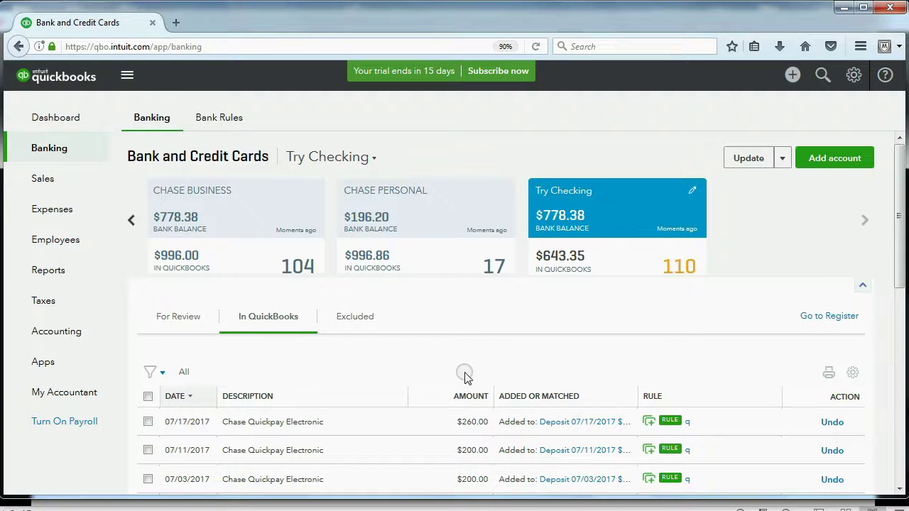
scroll(463, 376, down, 2)
scroll(463, 376, down, 5)
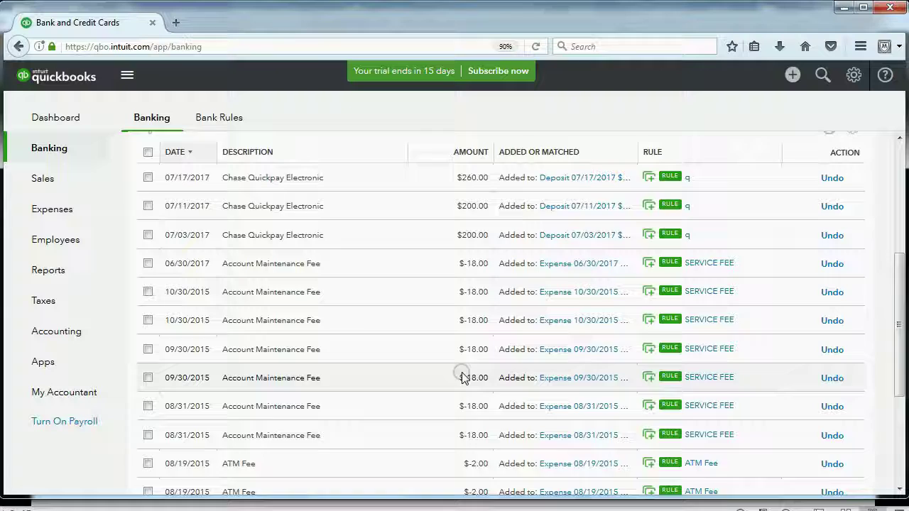
scroll(462, 375, down, 2)
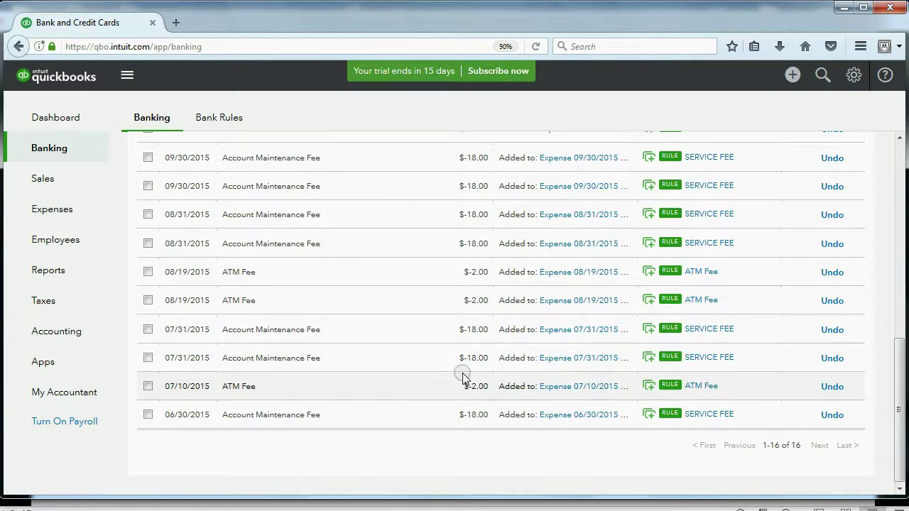
scroll(467, 379, up, 5)
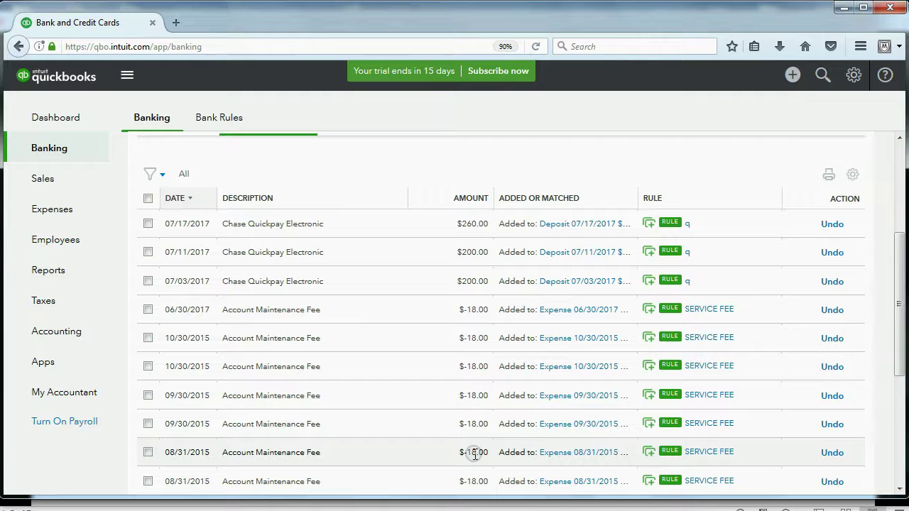
scroll(495, 345, up, 3)
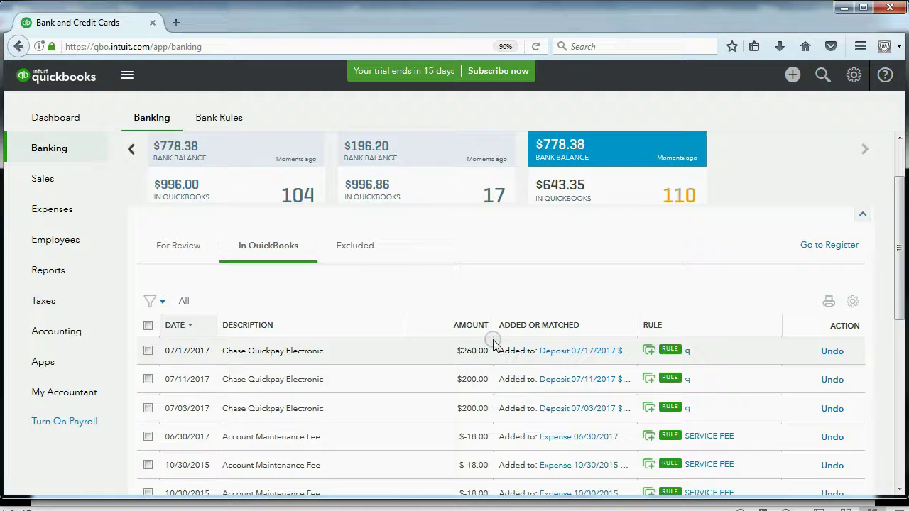
scroll(493, 336, down, 2)
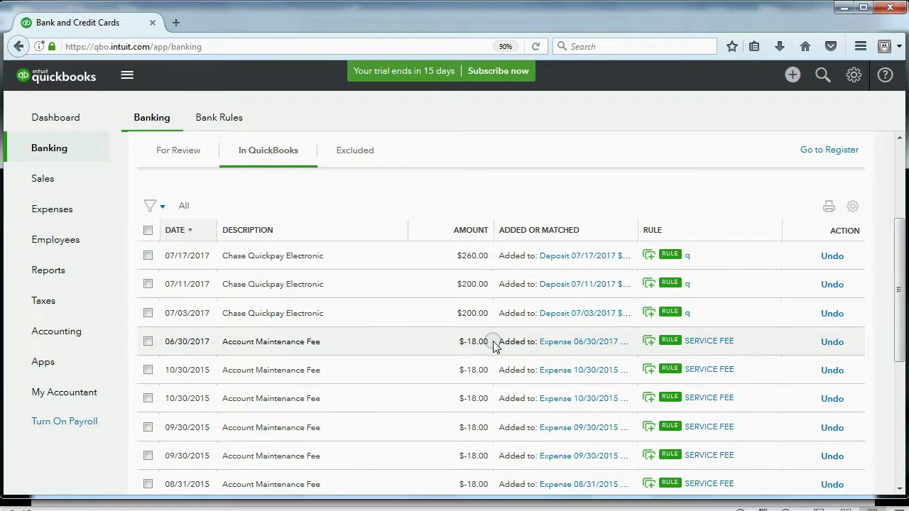
scroll(495, 345, up, 3)
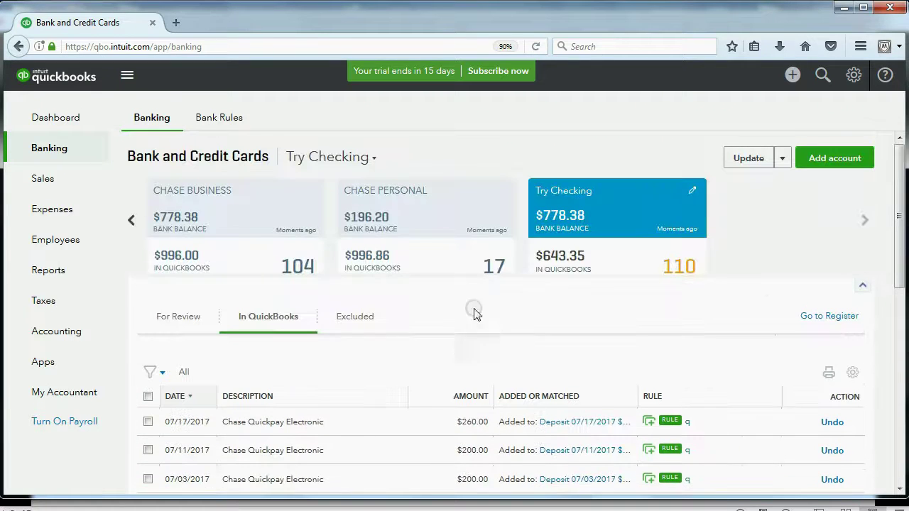
Step: Reload the In QuickBooks list, scroll through it again, and return to the top
click(257, 320)
scroll(600, 428, down, 1)
scroll(600, 429, down, 3)
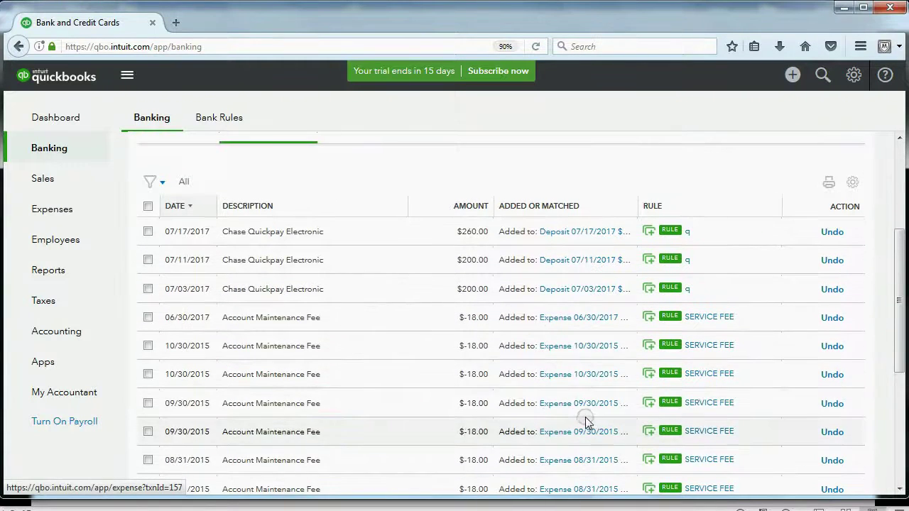
scroll(471, 347, down, 3)
scroll(471, 347, up, 3)
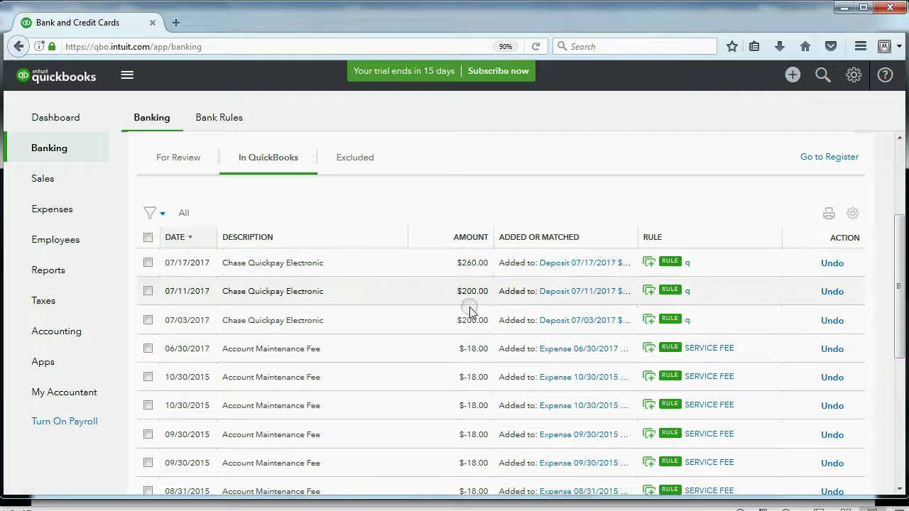
scroll(471, 347, down, 5)
scroll(471, 347, down, 1)
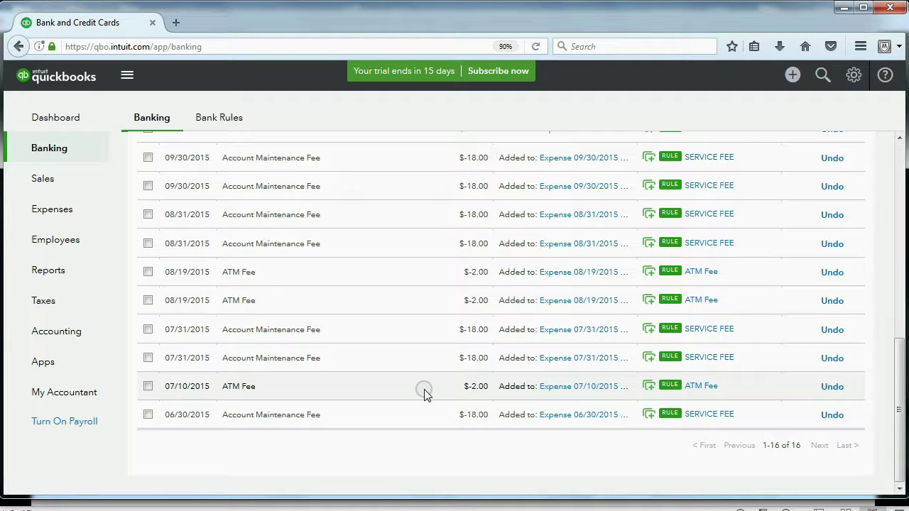
scroll(425, 394, up, 3)
scroll(425, 389, up, 5)
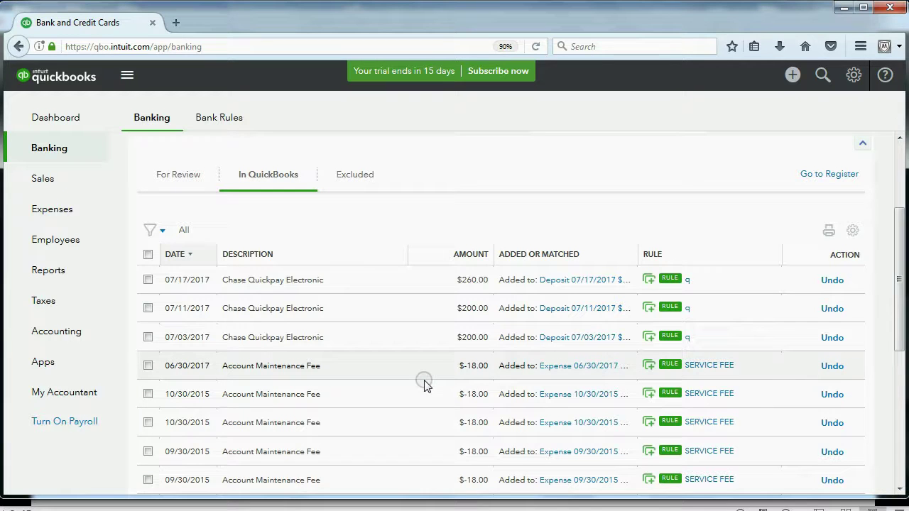
scroll(367, 294, down, 8)
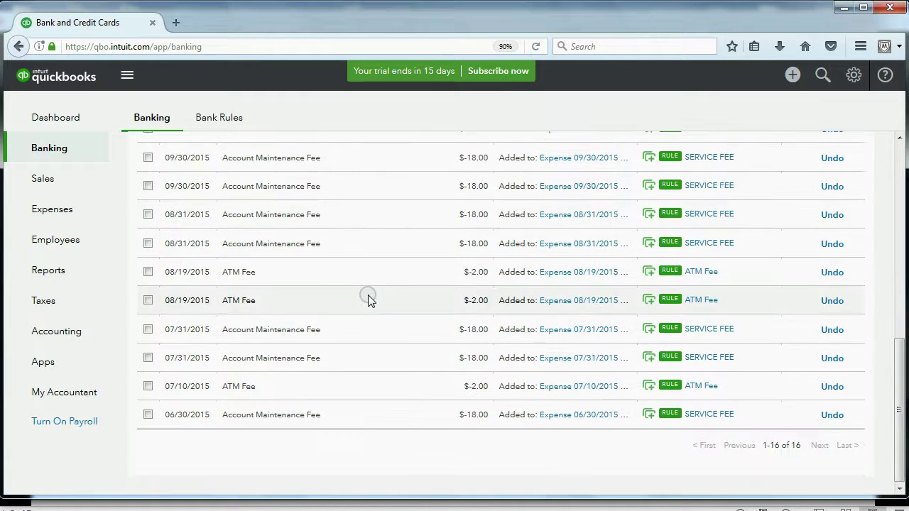
scroll(368, 298, up, 7)
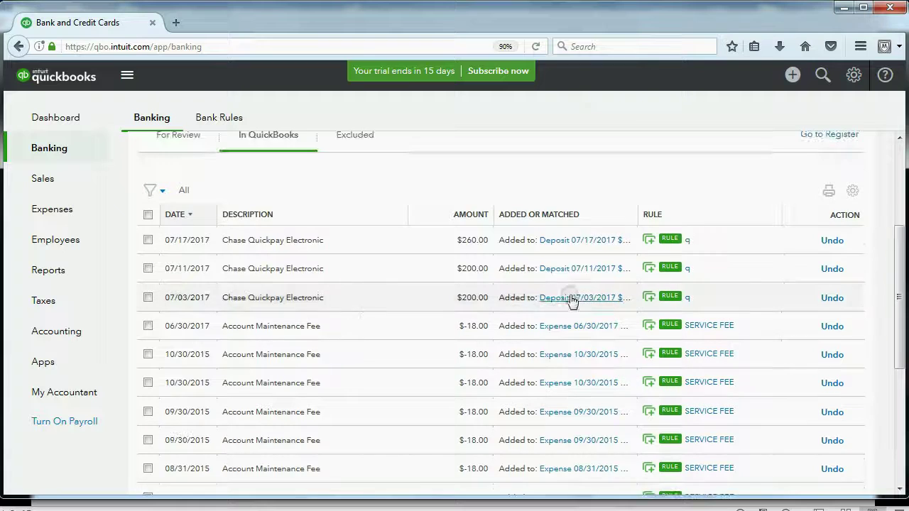
scroll(597, 305, up, 5)
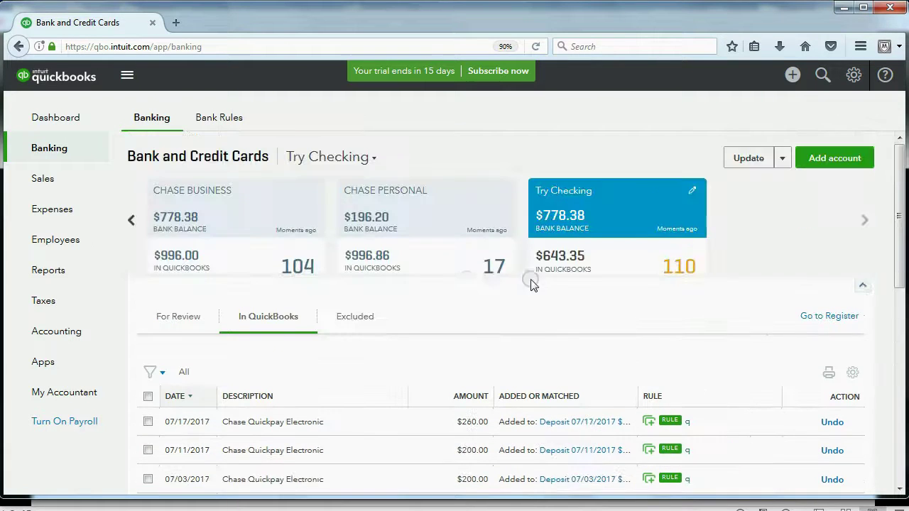
Step: Present the re-import tip slide, then tick the 07/05/2017 American Express charge in QuickBooks
key(alt+Tab)
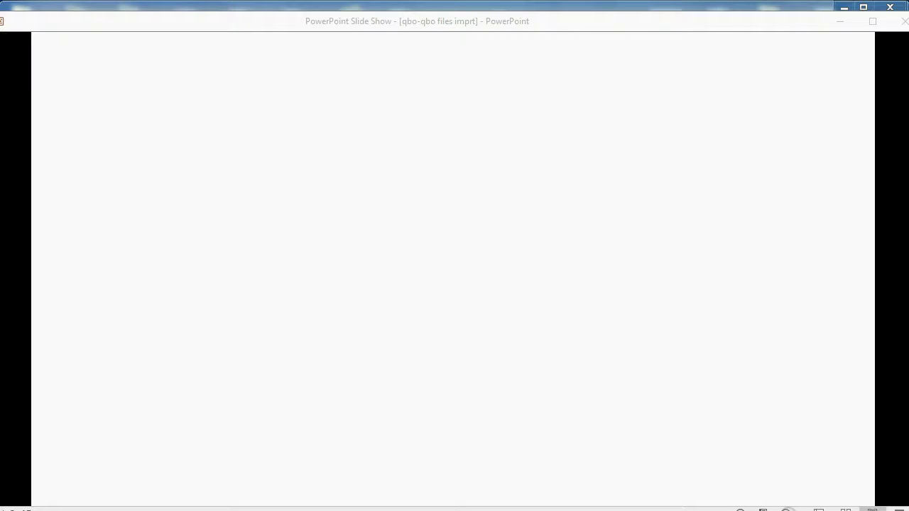
click(783, 505)
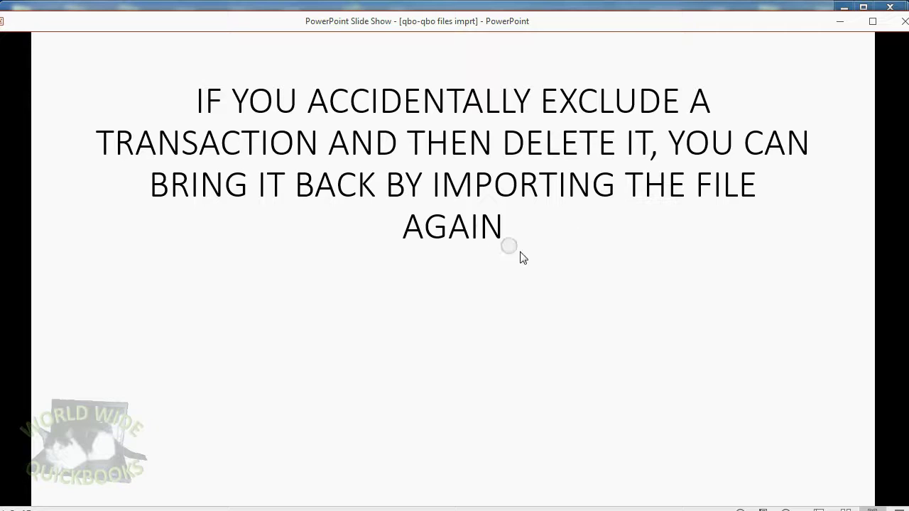
click(785, 508)
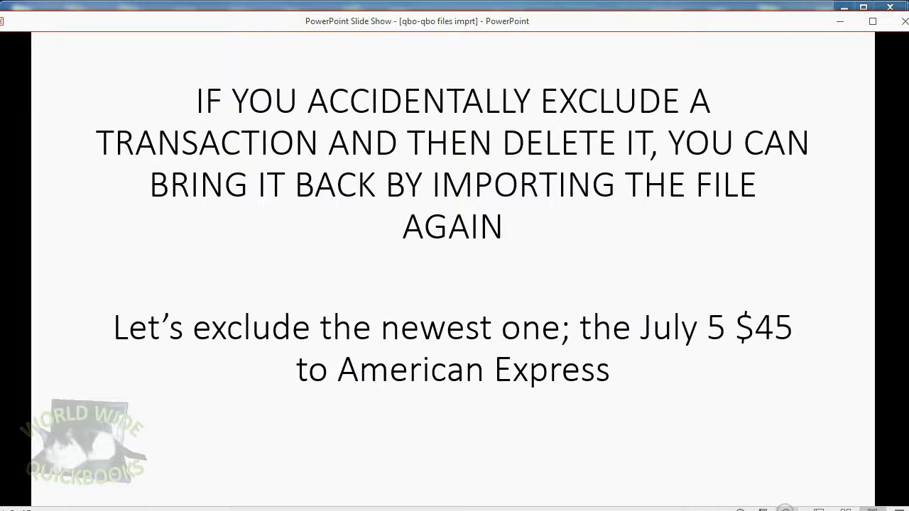
click(742, 505)
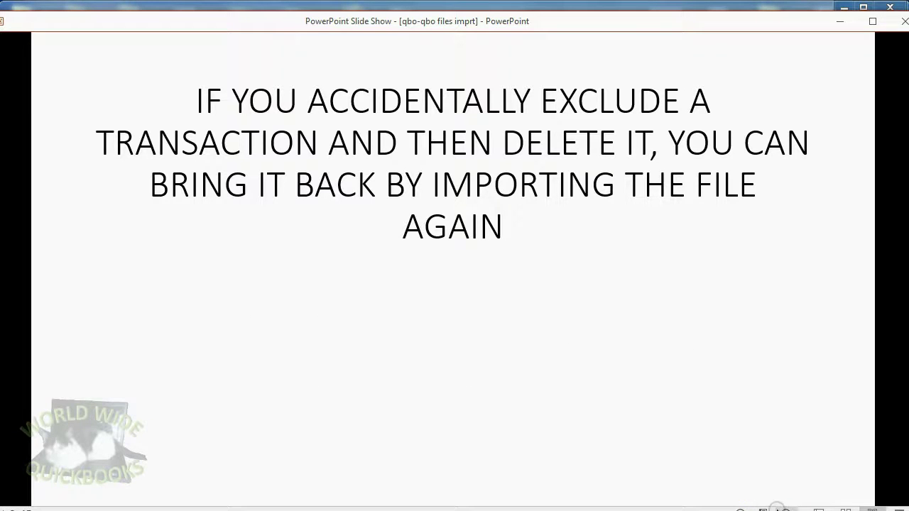
click(784, 506)
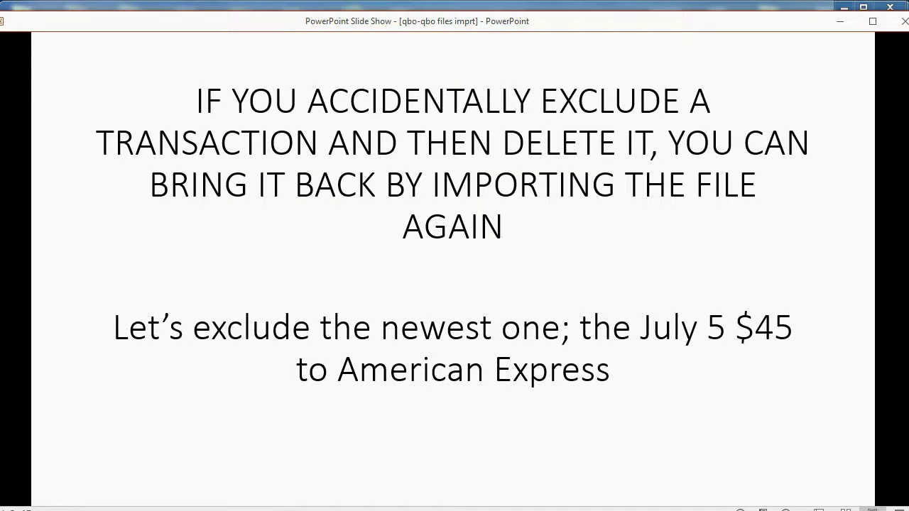
key(alt+Tab)
click(148, 362)
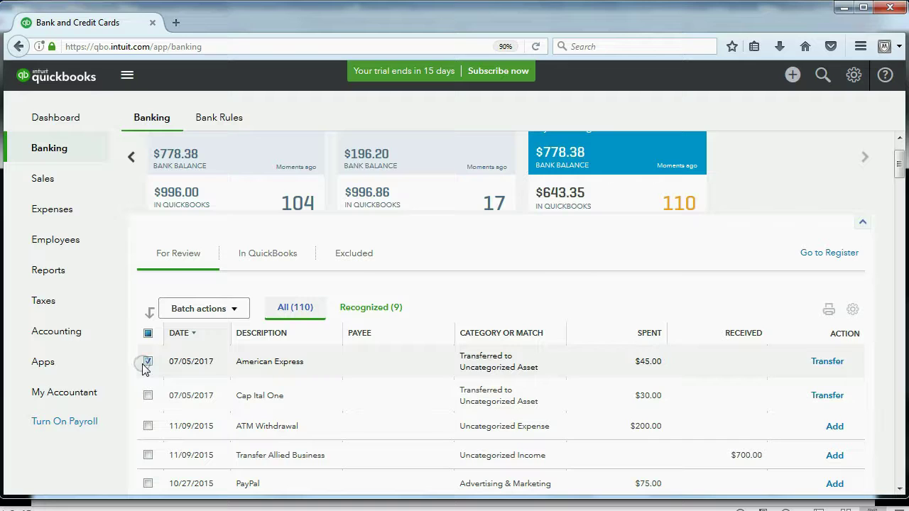
Step: Exclude the July 5 $45 American Express charge with Batch actions and show the Excluded list
click(188, 310)
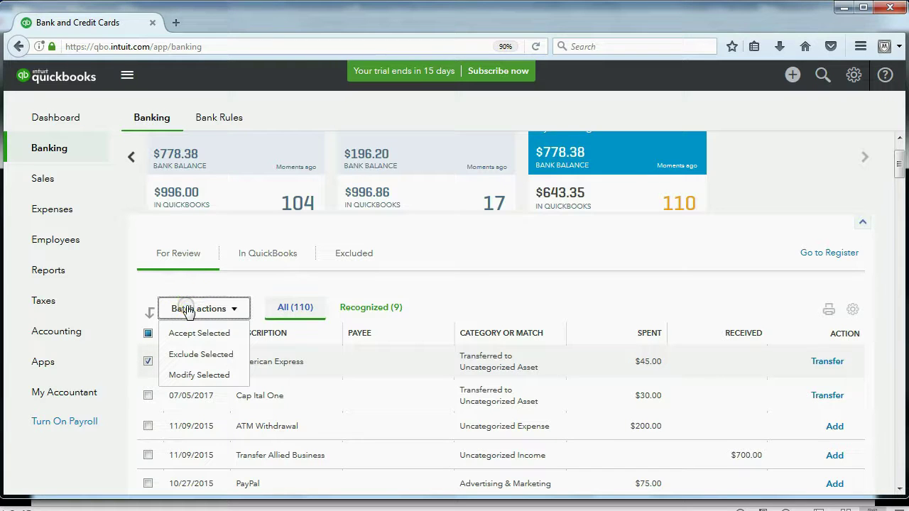
click(198, 356)
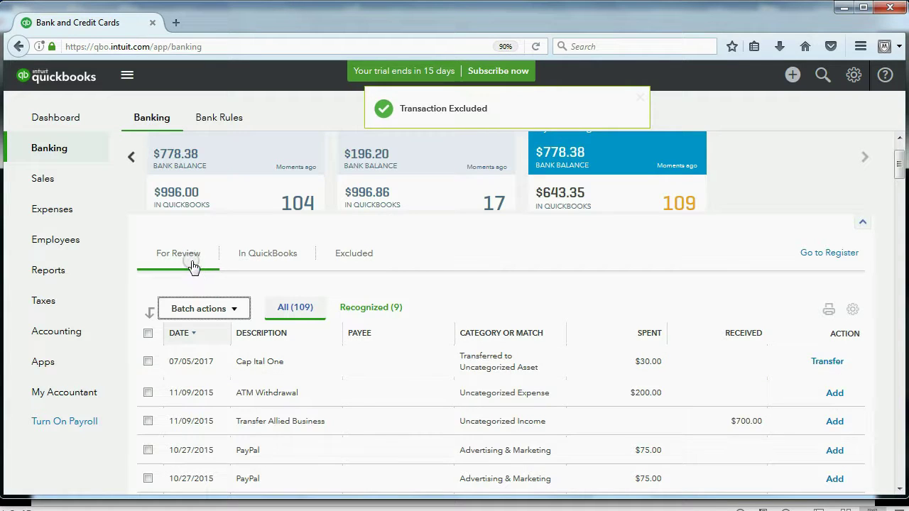
click(356, 255)
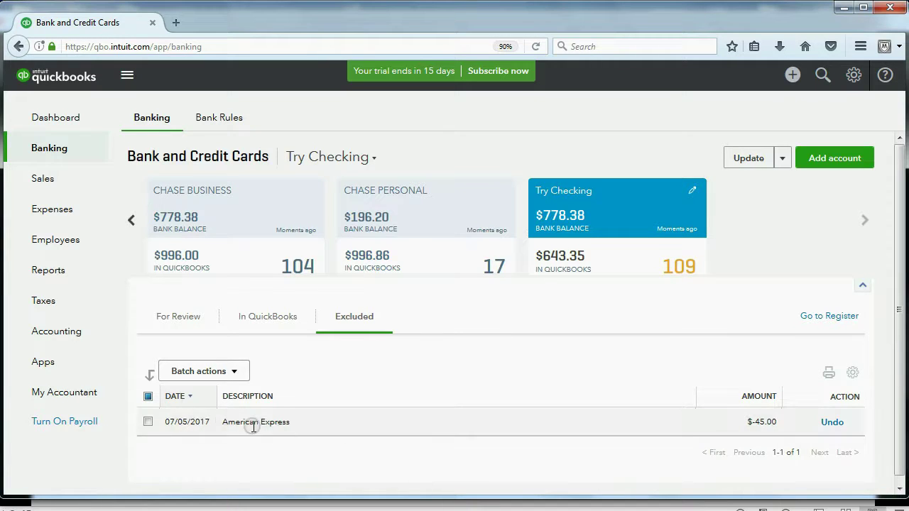
Step: Permanently delete the excluded $-45.00 American Express charge and return to For Review
click(148, 422)
click(193, 370)
click(197, 416)
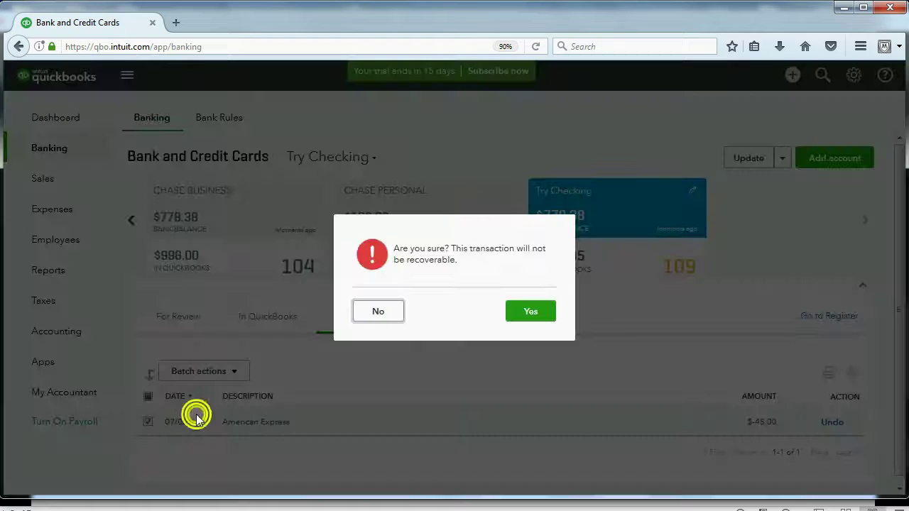
click(520, 311)
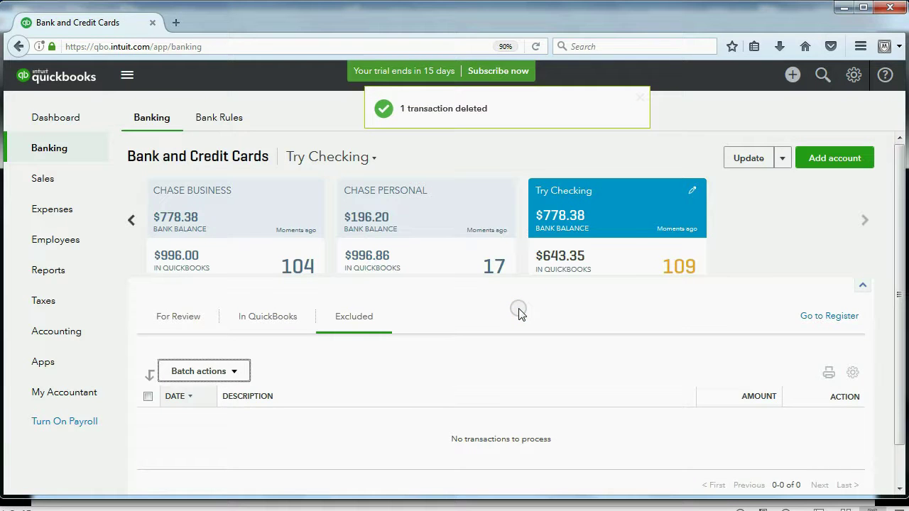
click(179, 317)
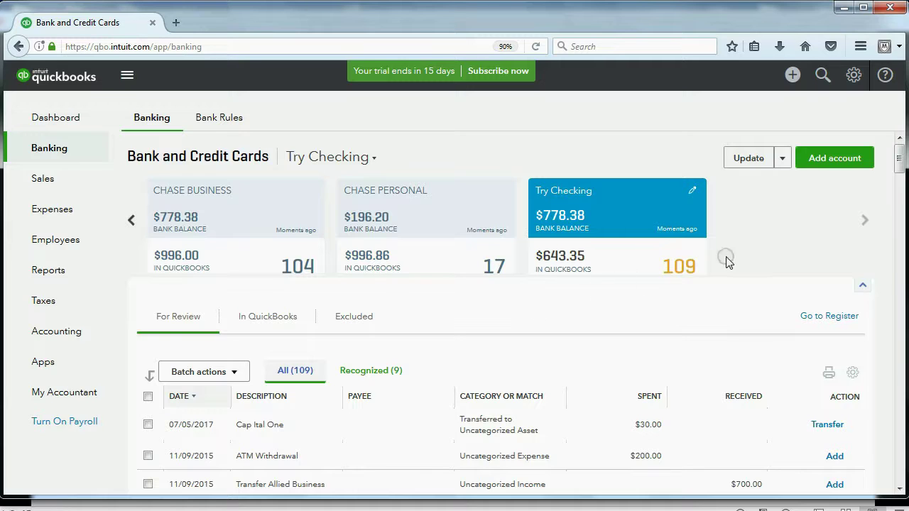
Step: Upload JPMC (3).QBO again and import it into the Try Checking account
click(784, 161)
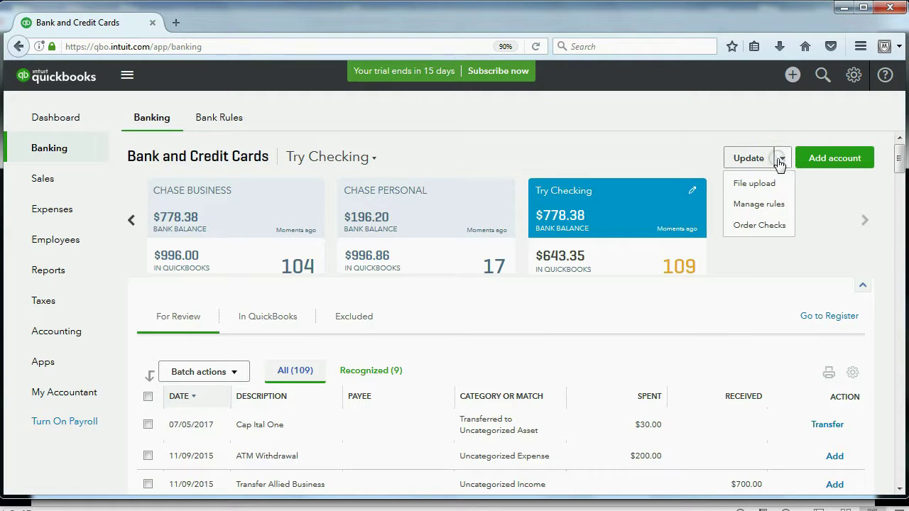
click(756, 183)
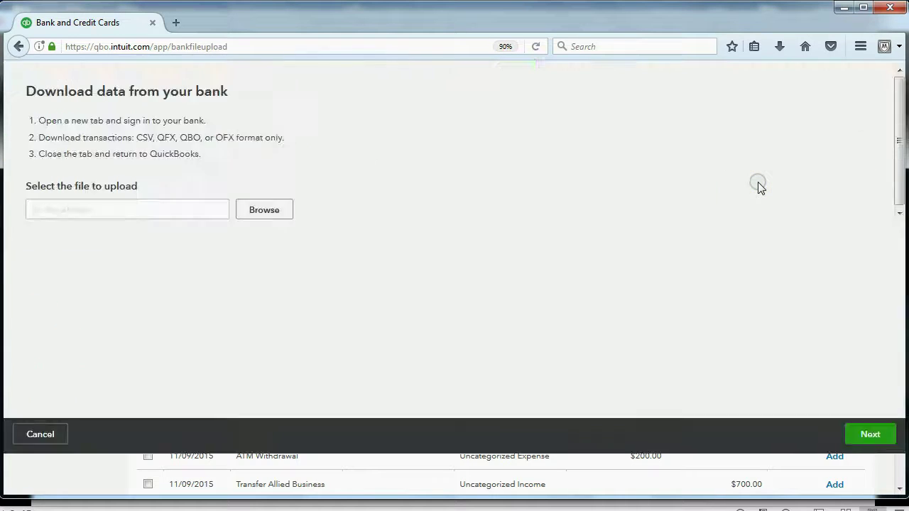
click(274, 252)
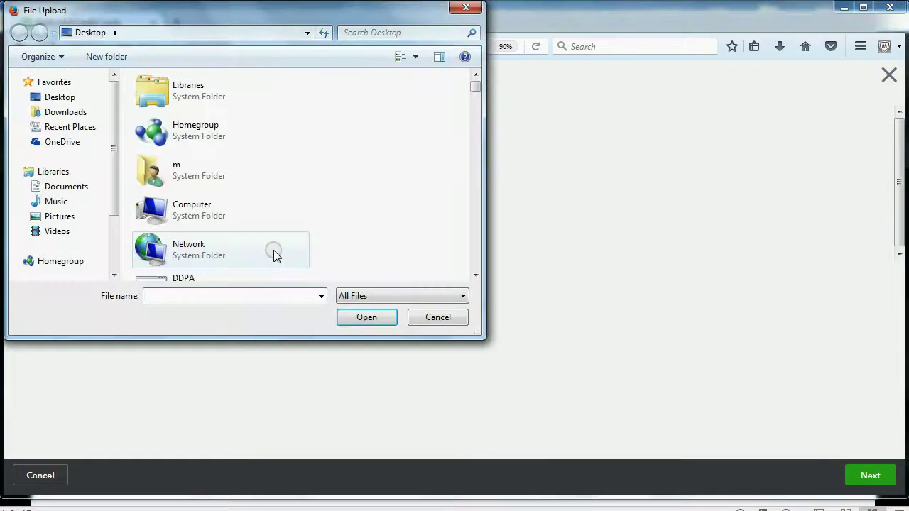
text(J)
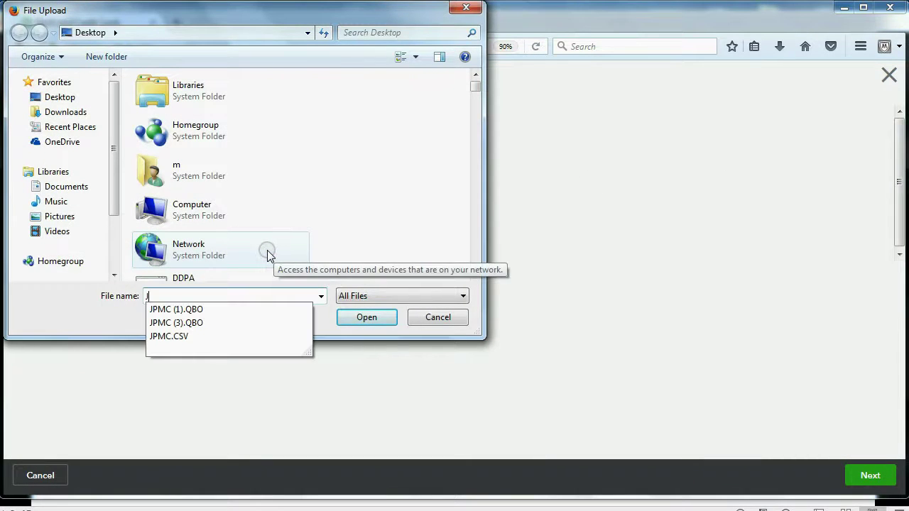
click(221, 323)
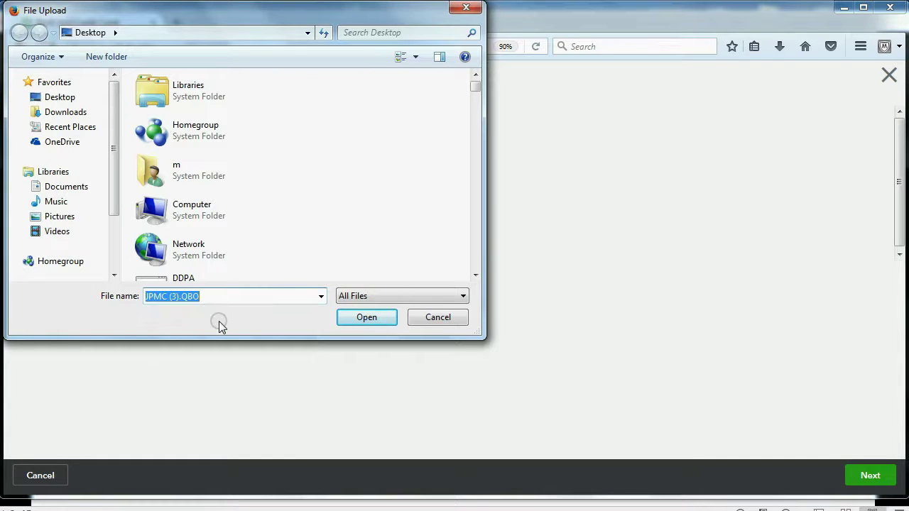
click(355, 318)
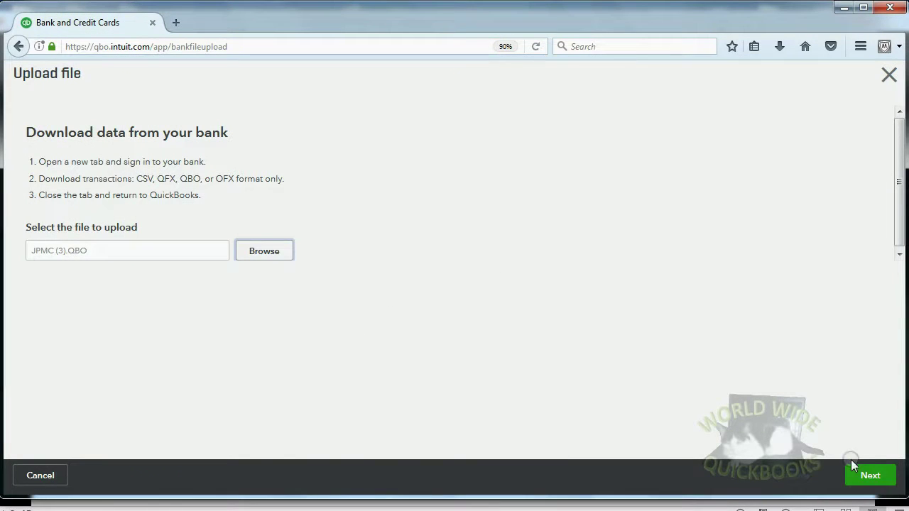
click(862, 474)
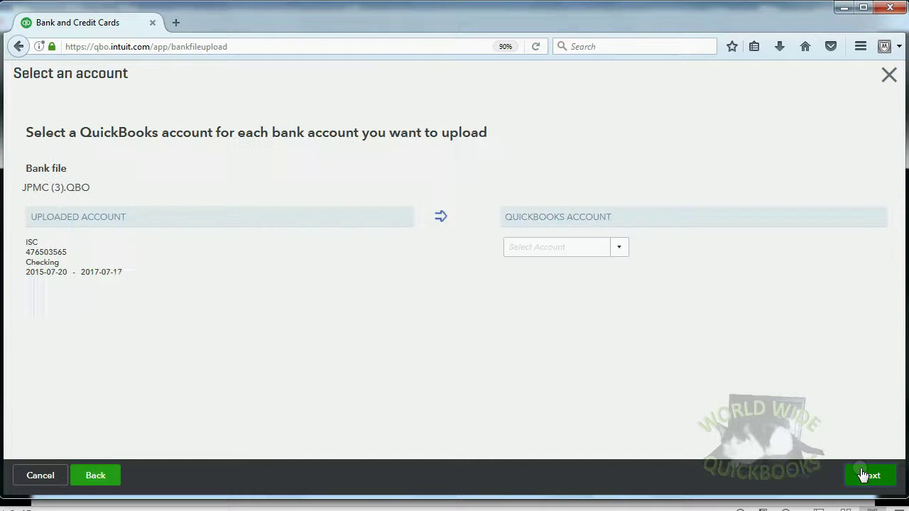
click(618, 247)
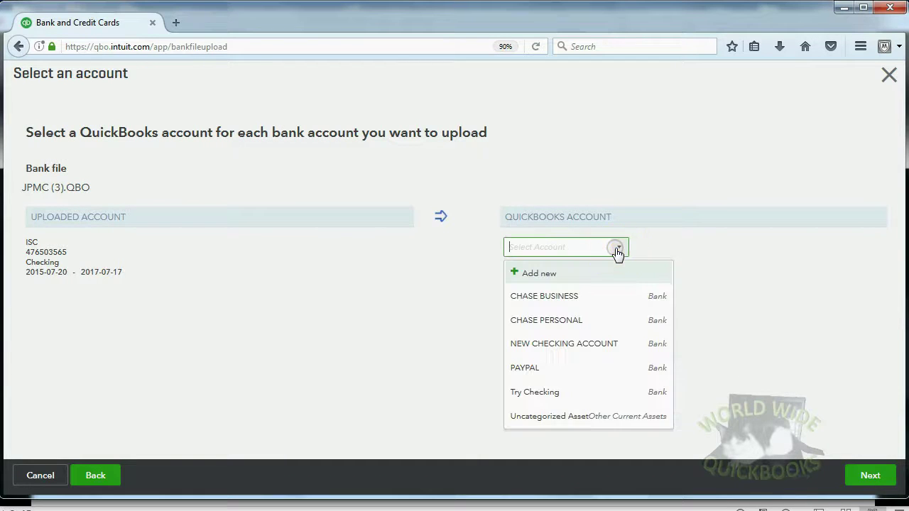
click(594, 391)
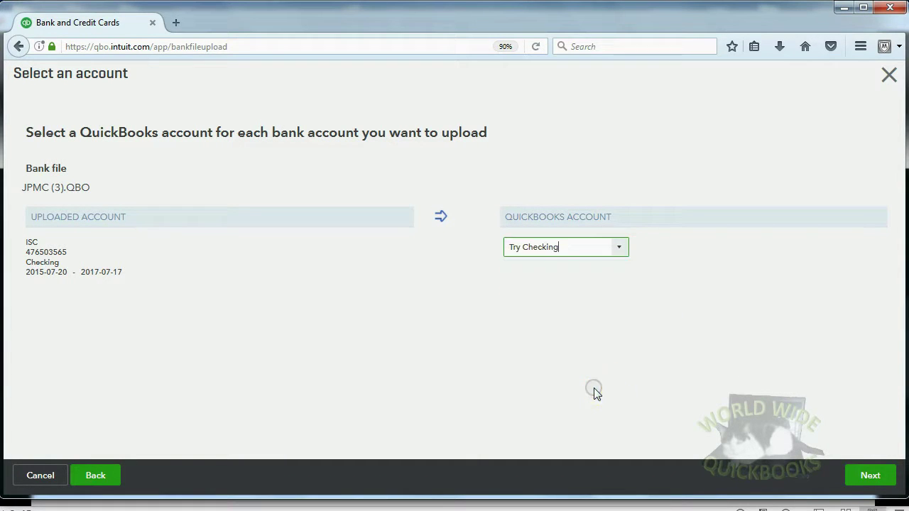
click(869, 475)
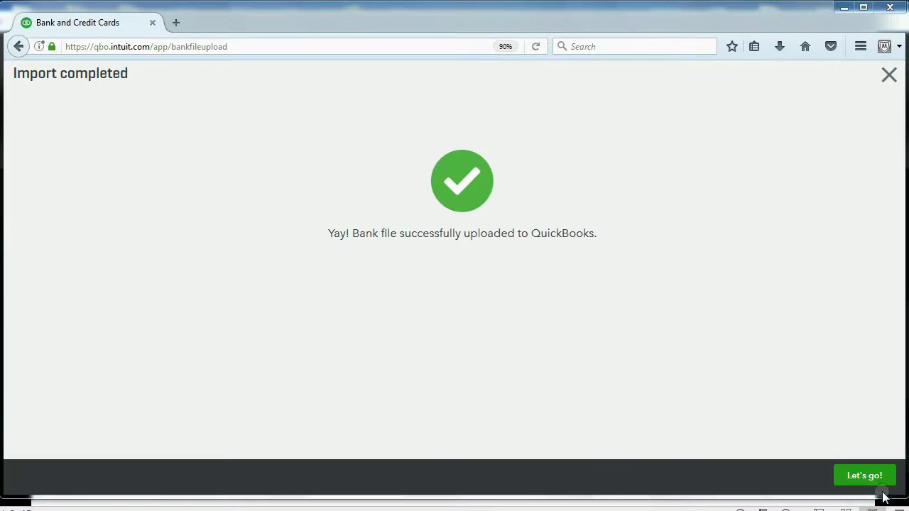
click(864, 474)
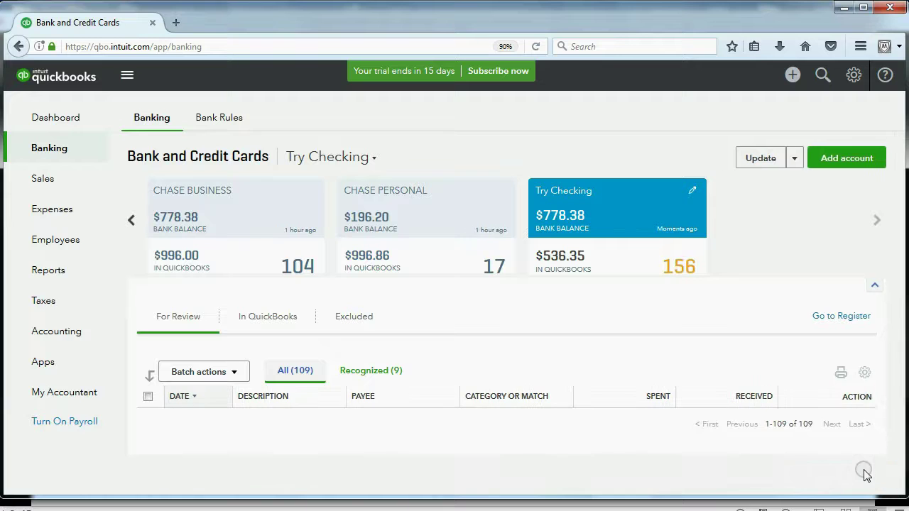
Step: Scroll down the refreshed Banking page to check the updated transaction counts
scroll(712, 400, down, 2)
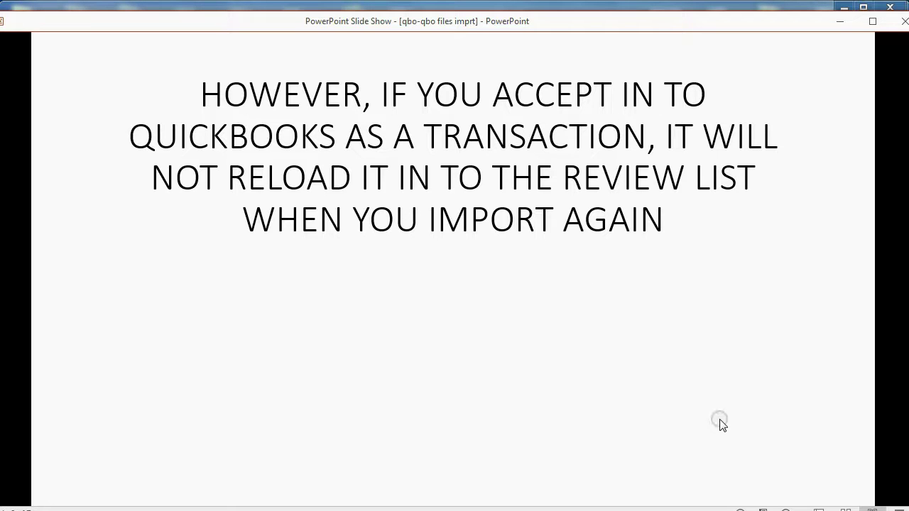
Step: Reveal the red slide warning 'Even if you delete the transaction from QuickBooks !!'
click(785, 508)
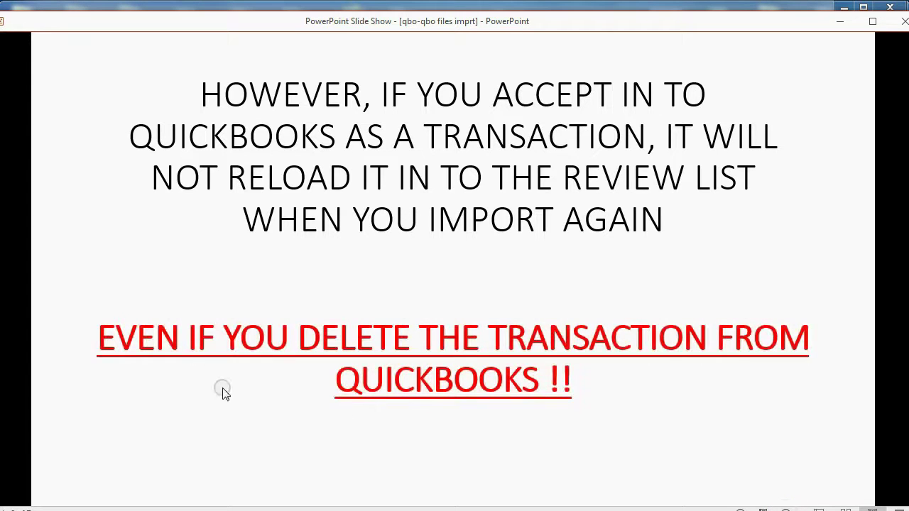